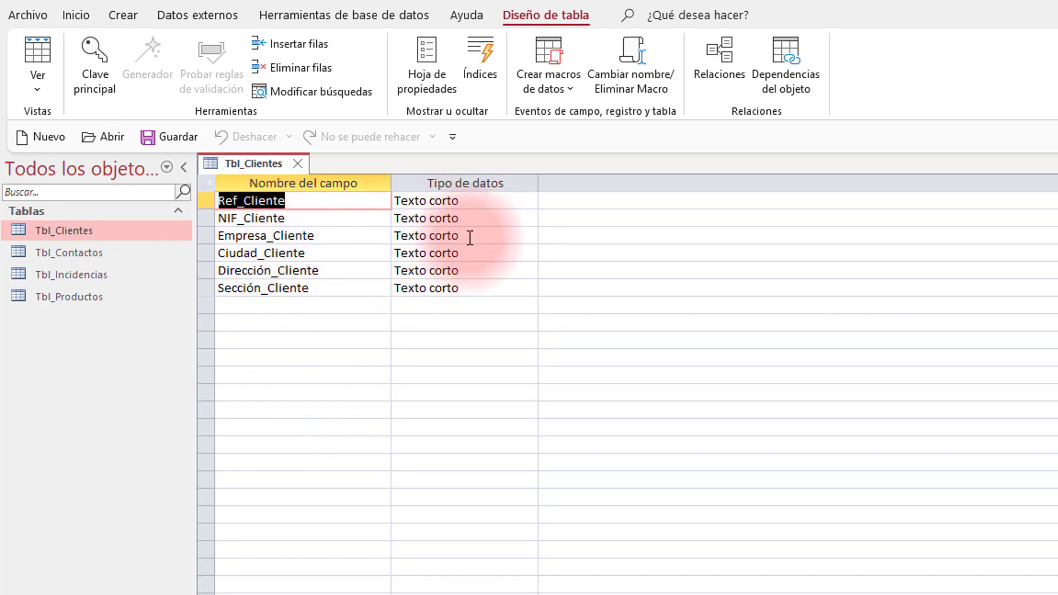
# Set the data type of the Ref_Cliente field in Tbl_Clientes to Autonumeración.
pyautogui.click(481, 288)
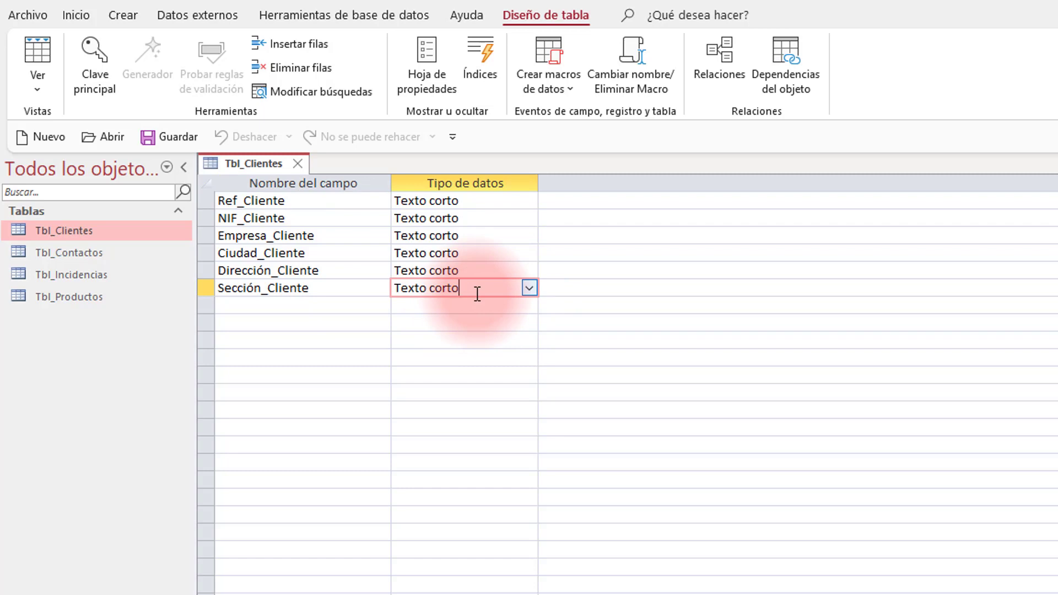
pyautogui.click(476, 205)
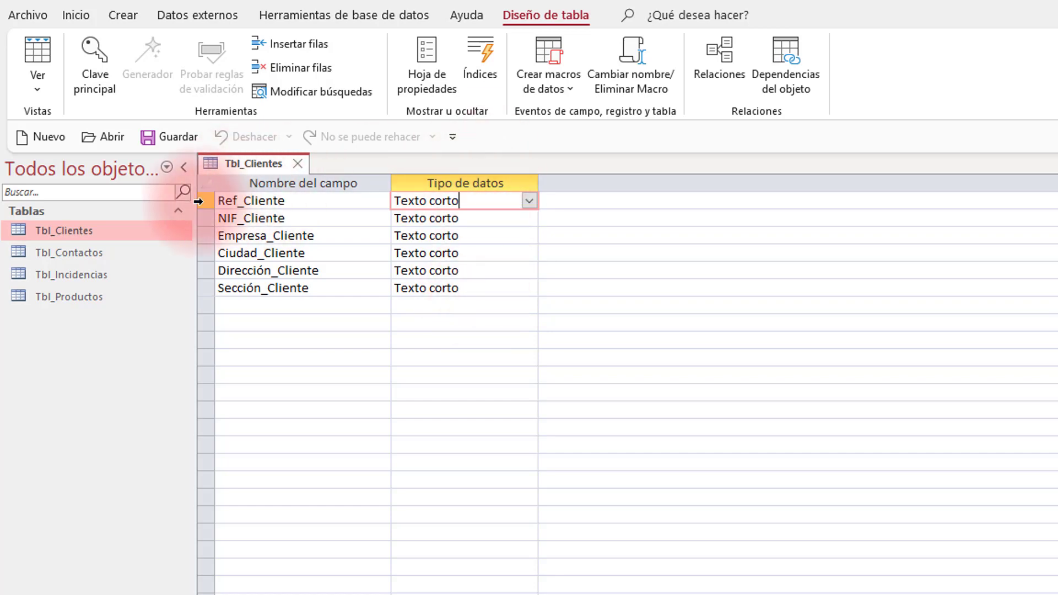
pyautogui.click(531, 203)
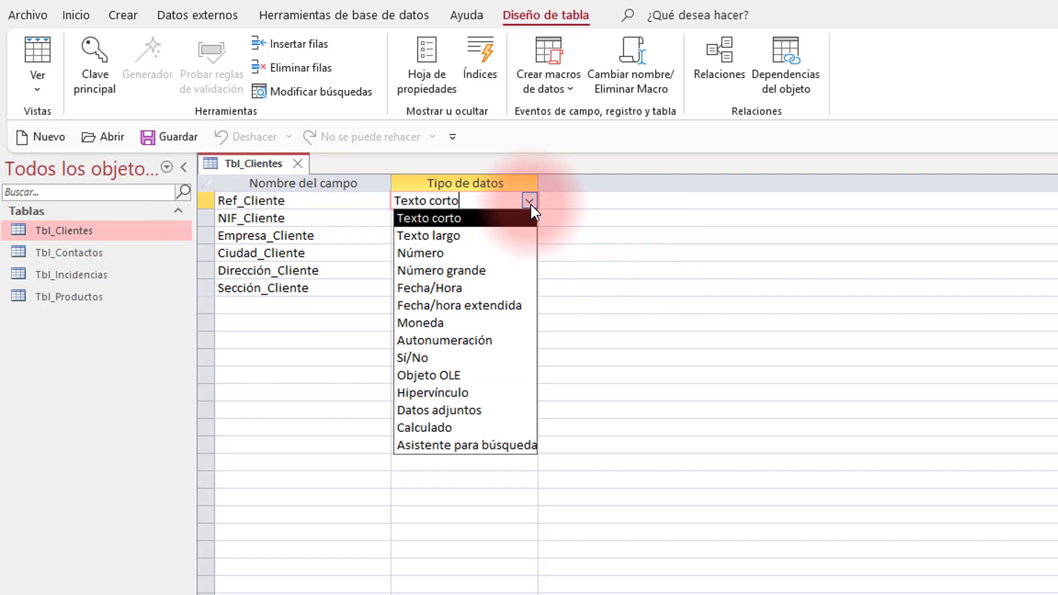
pyautogui.click(489, 340)
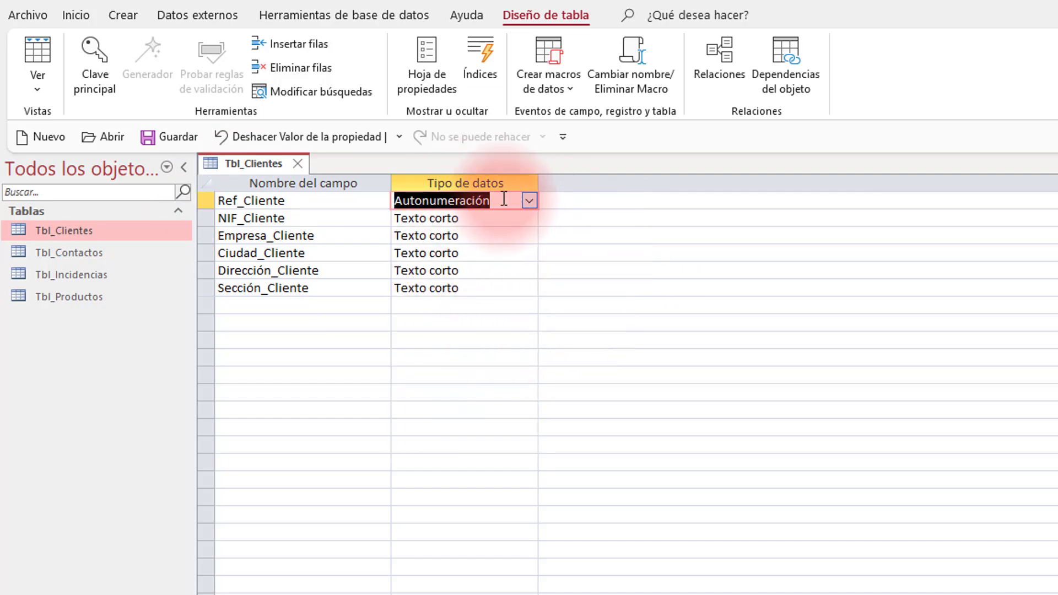
# Make Ref_Cliente the primary key of Tbl_Clientes, then close the table and save its design changes.
pyautogui.click(205, 201)
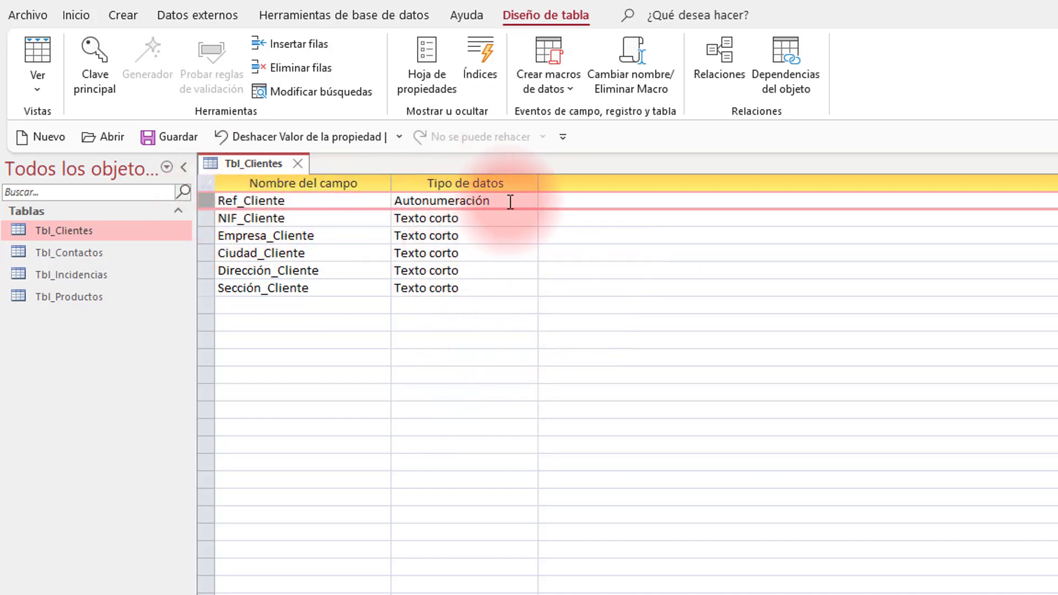
pyautogui.click(95, 69)
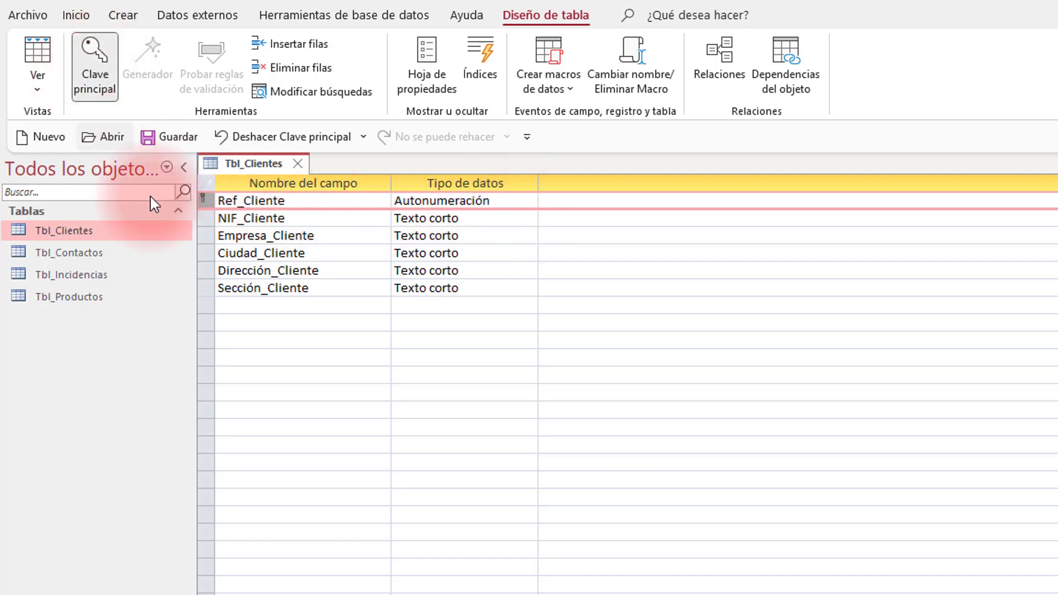
pyautogui.click(298, 164)
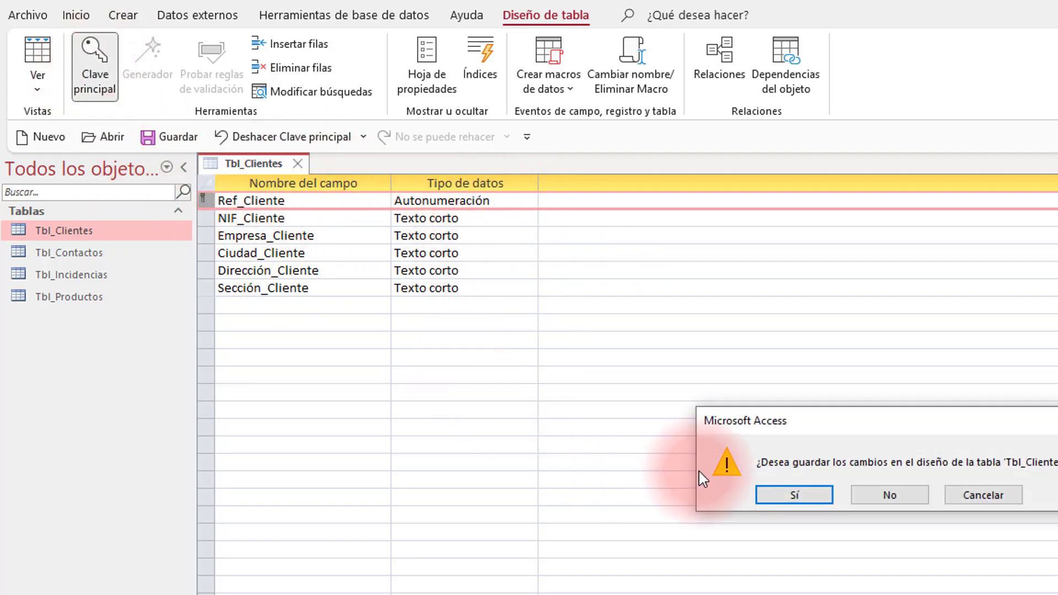
pyautogui.click(788, 498)
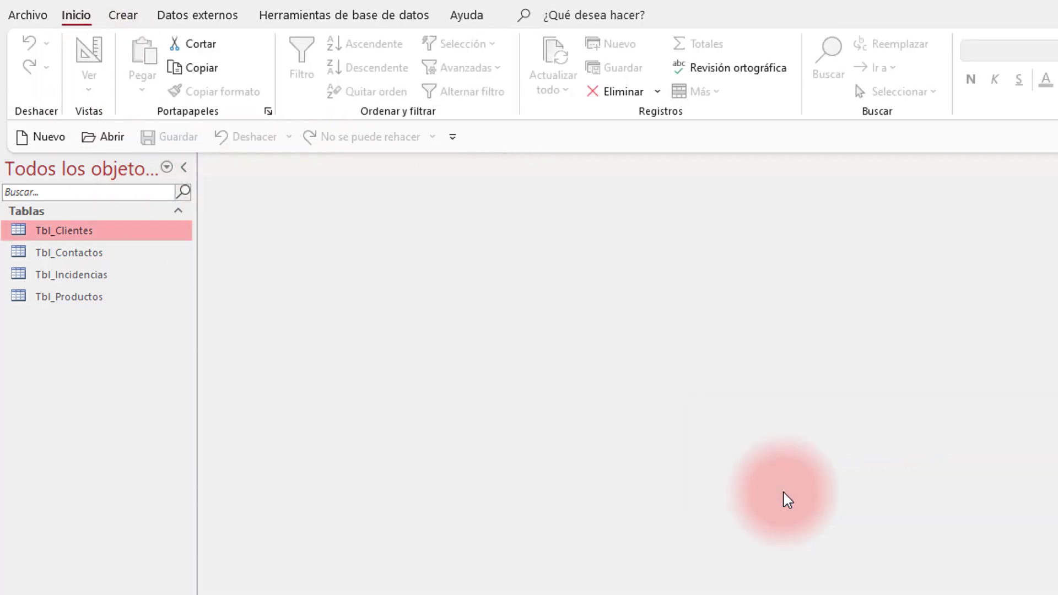
# Open Tbl_Contactos in design view and set the Ref_Contactos field's data type to Autonumeración.
pyautogui.click(119, 263)
pyautogui.doubleClick(120, 264)
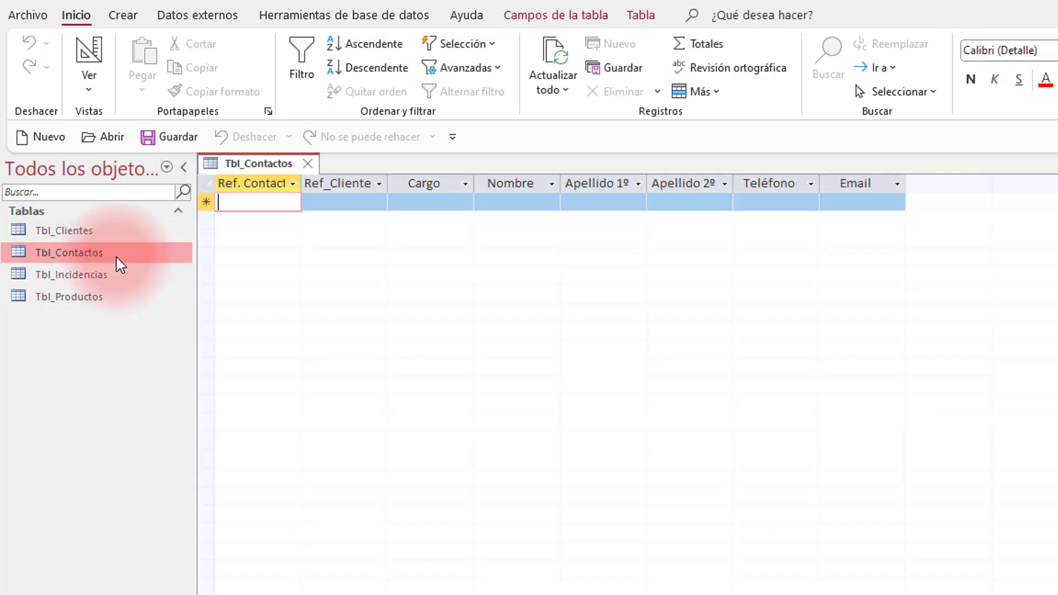
pyautogui.click(90, 58)
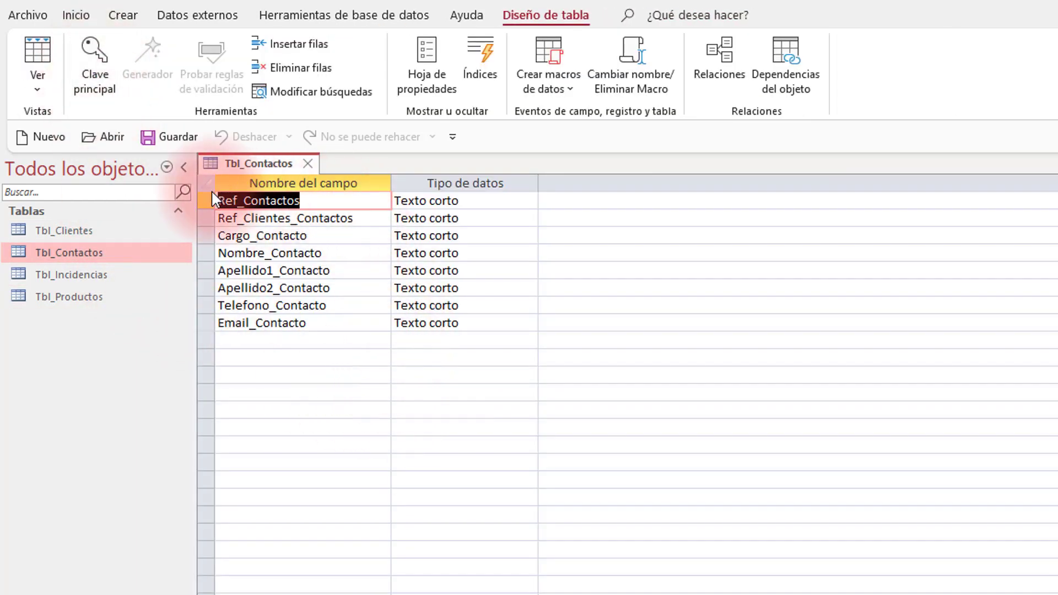
pyautogui.click(463, 202)
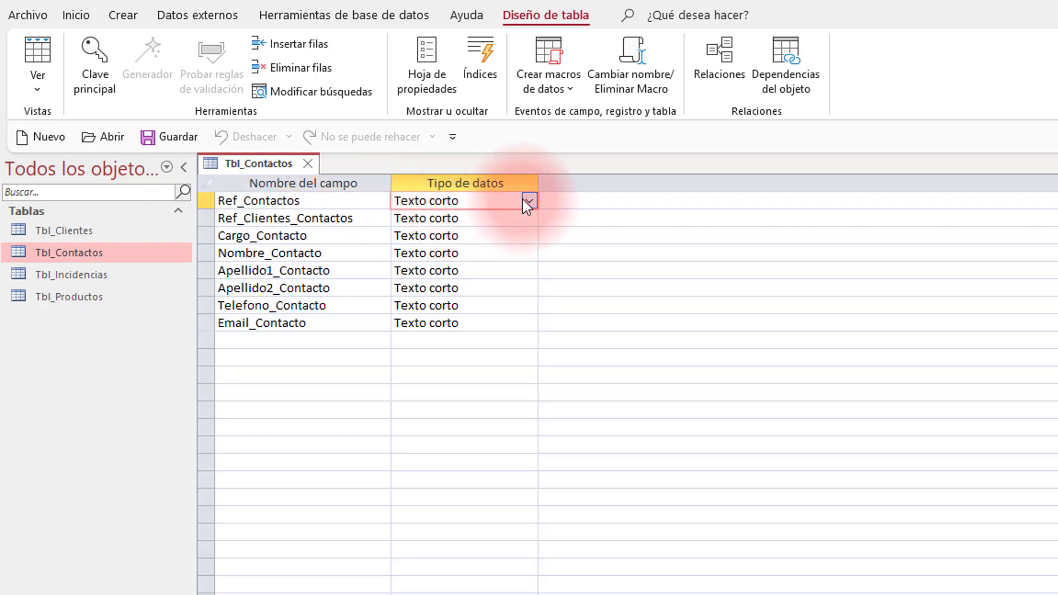
pyautogui.click(531, 200)
pyautogui.click(494, 339)
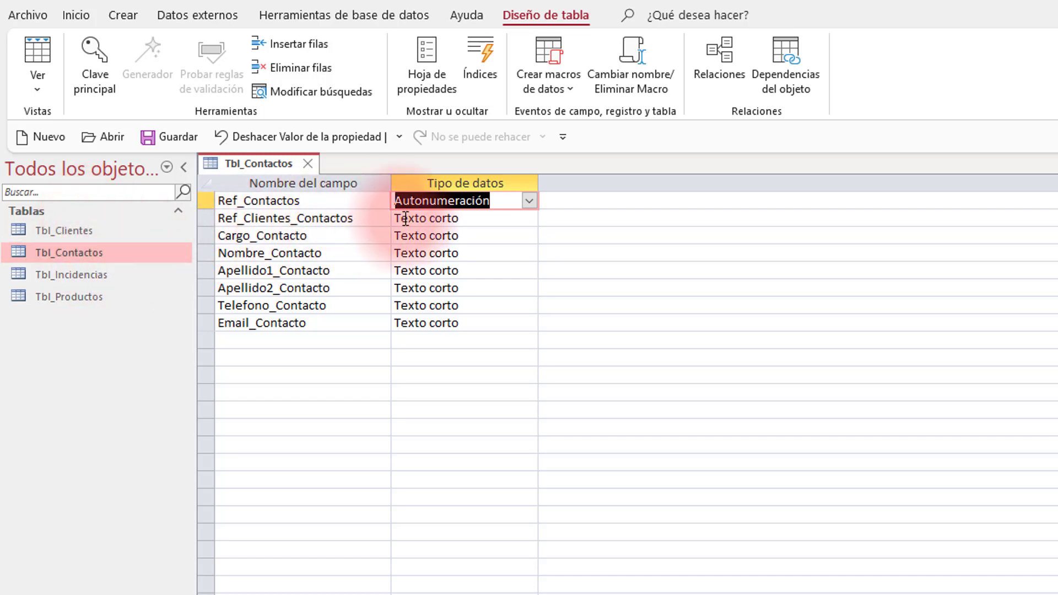
# Set the data type of the Ref_Clientes_Contactos field to Número.
pyautogui.click(489, 220)
pyautogui.click(531, 217)
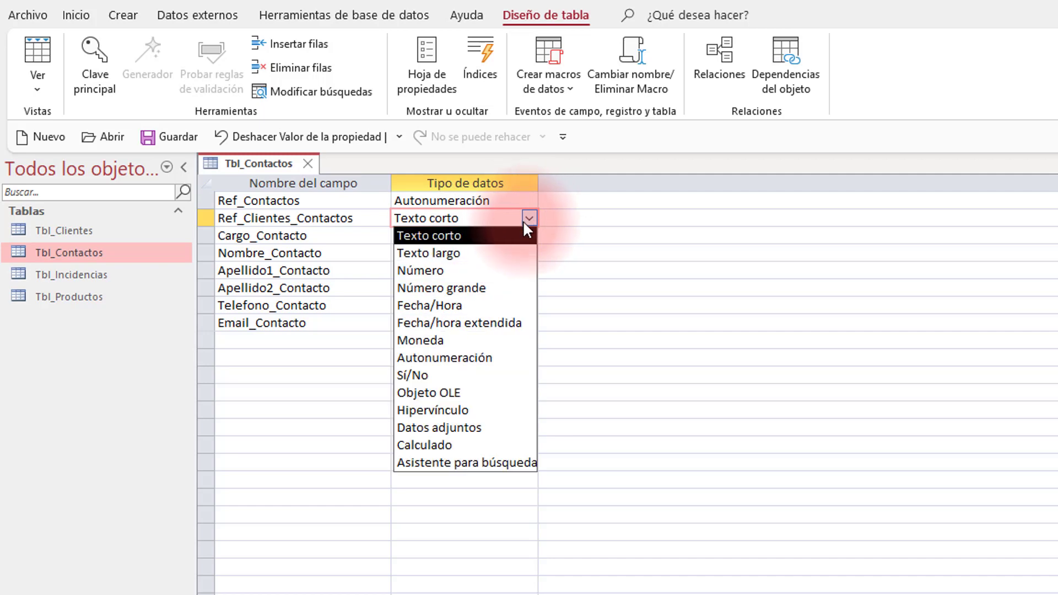
pyautogui.click(464, 272)
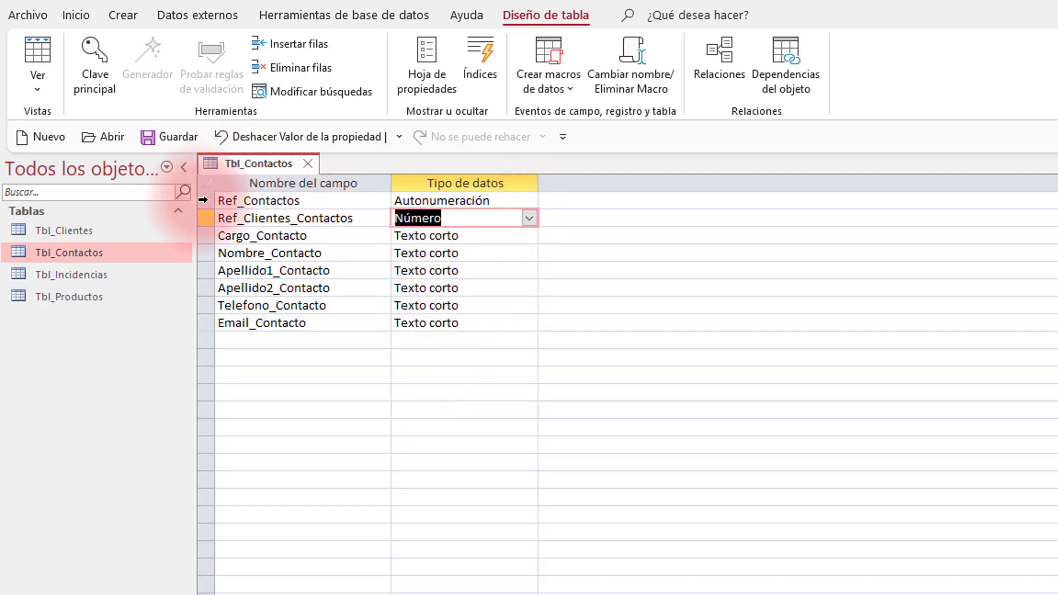
# Make Ref_Contactos the primary key of Tbl_Contactos, then close the table and save its design changes.
pyautogui.click(204, 200)
pyautogui.click(102, 98)
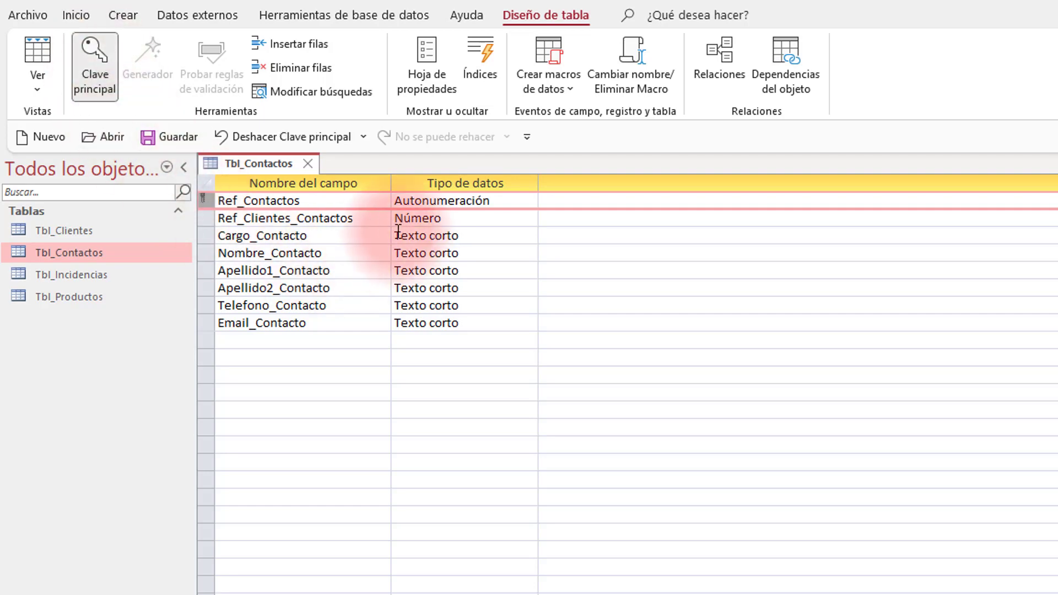
pyautogui.click(311, 164)
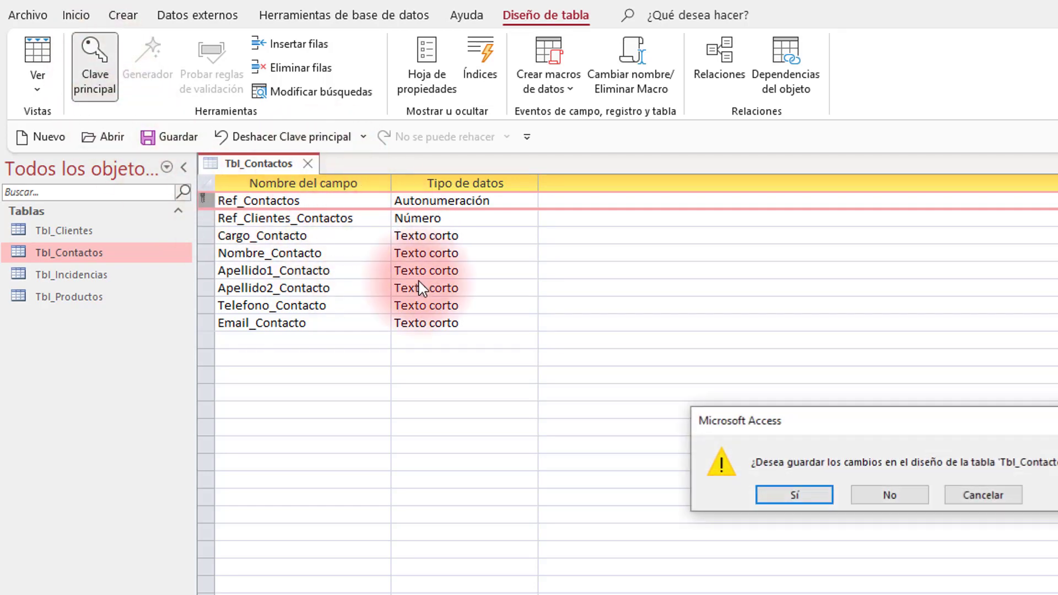
pyautogui.click(825, 495)
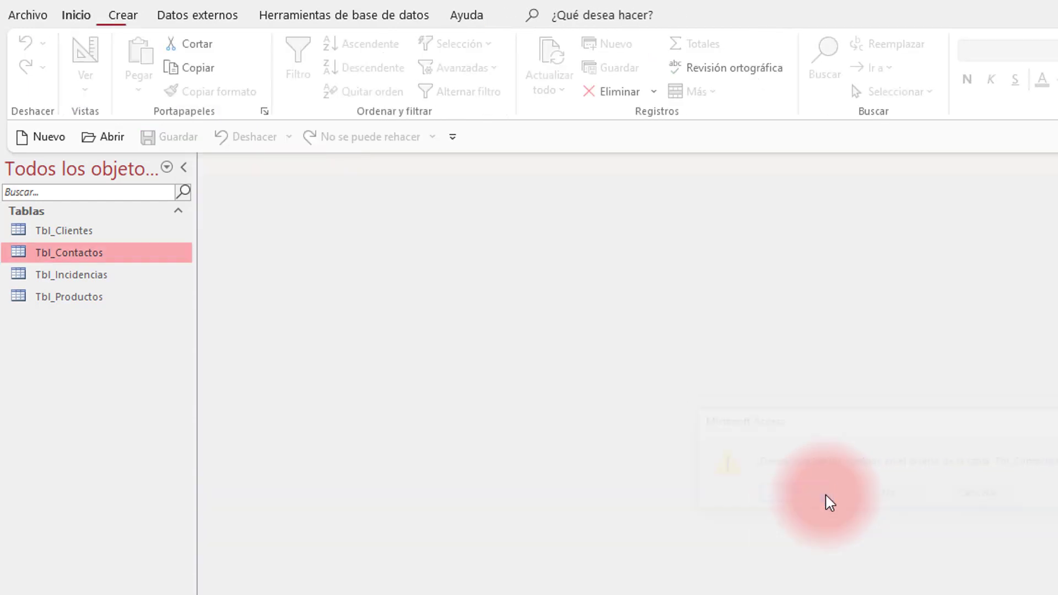
# Open Tbl_Incidencias in design view and set the N_Incidencia field's data type to Autonumeración.
pyautogui.doubleClick(56, 274)
pyautogui.click(104, 77)
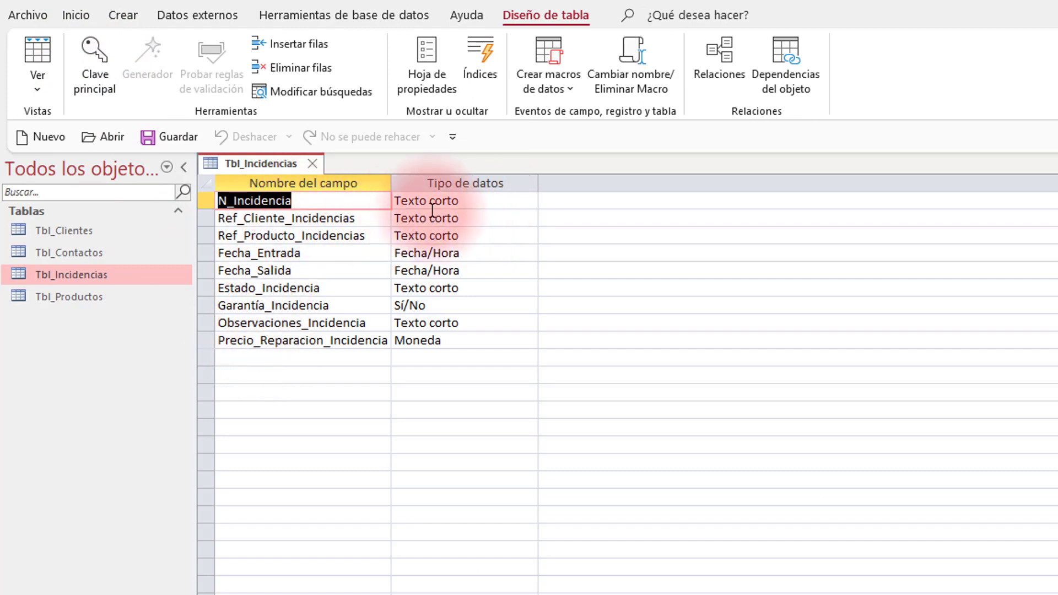
pyautogui.click(517, 202)
pyautogui.click(529, 201)
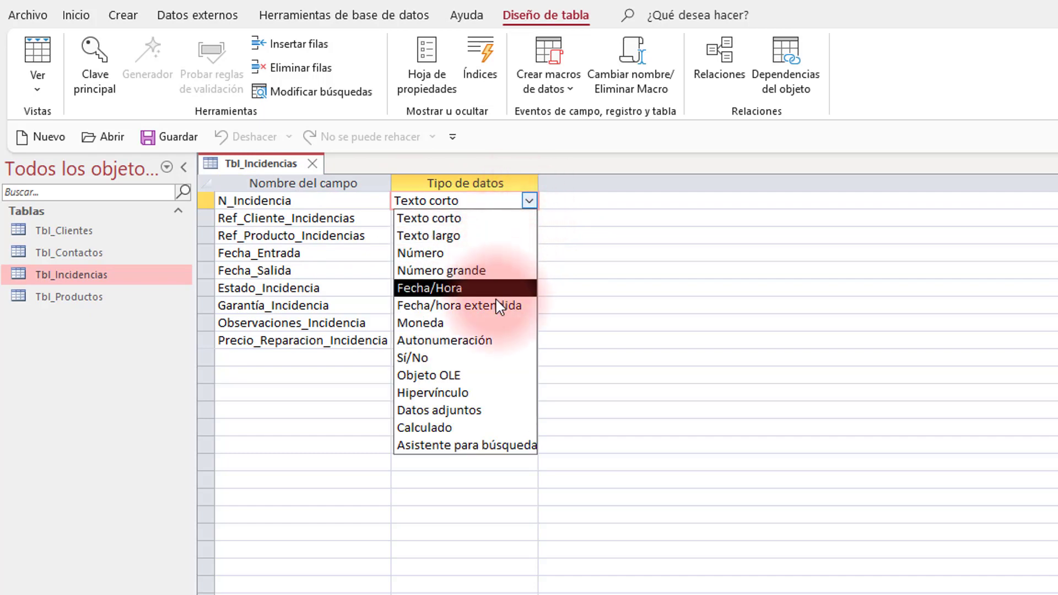
pyautogui.click(493, 340)
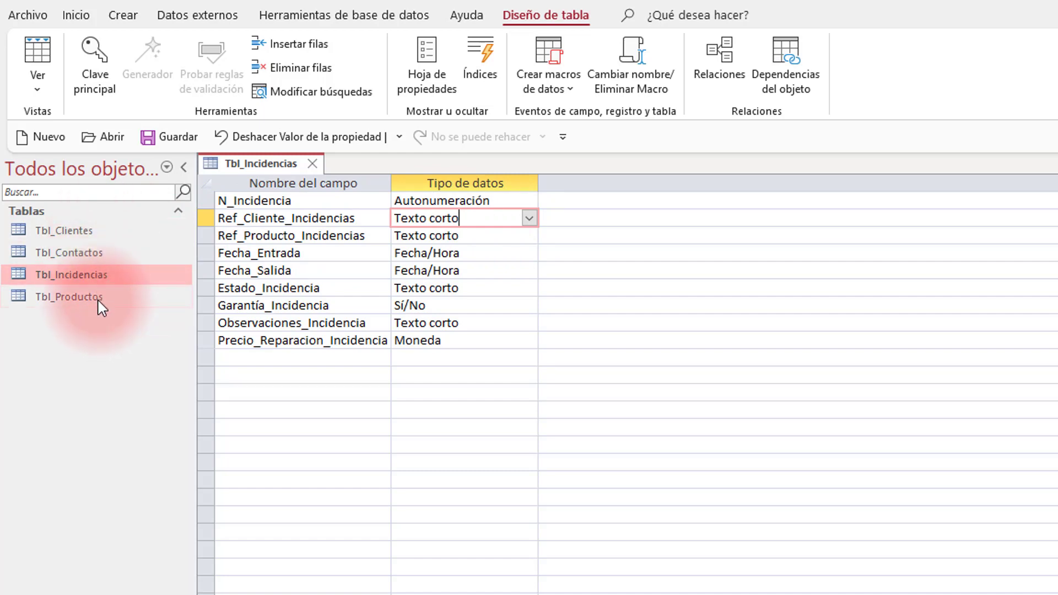
# Set the data type of both Ref_Cliente_Incidencias and Ref_Producto_Incidencias to Número.
pyautogui.click(529, 218)
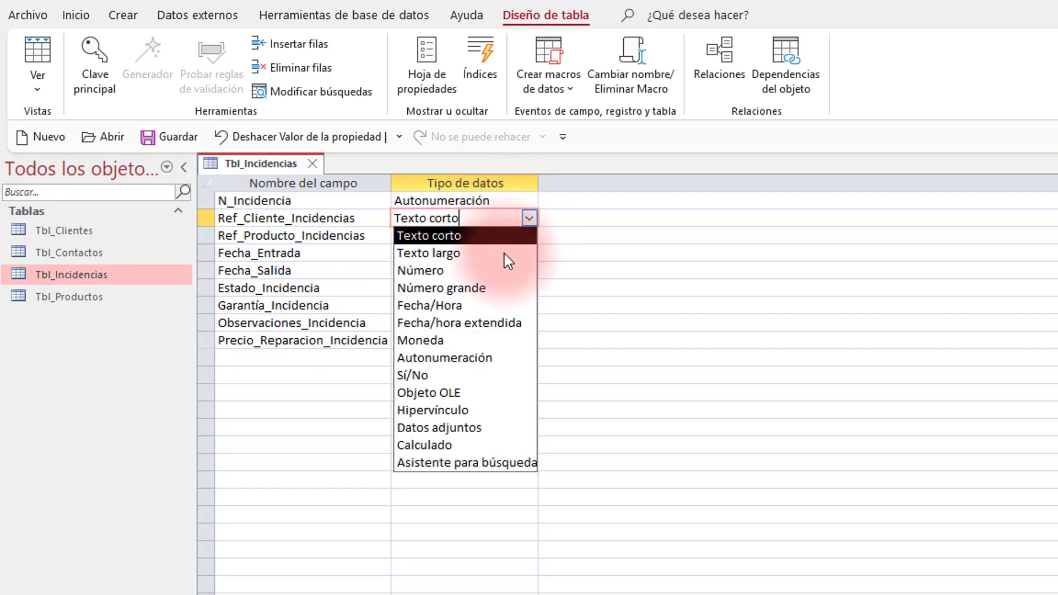
pyautogui.click(488, 268)
pyautogui.click(505, 238)
pyautogui.click(528, 237)
pyautogui.click(484, 286)
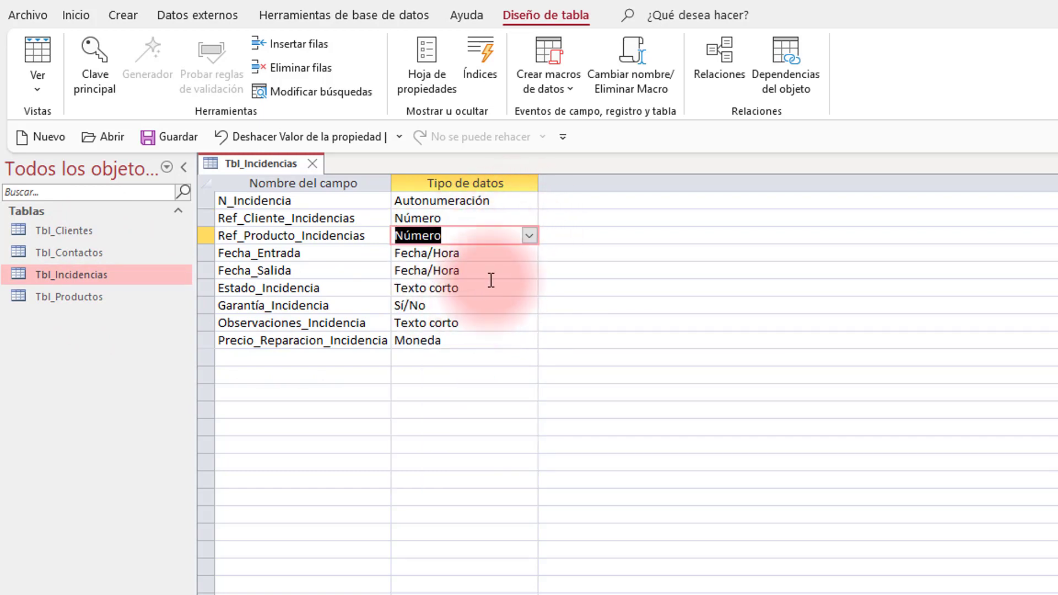
# Make N_Incidencia the primary key of Tbl_Incidencias, then close the table and save its design changes.
pyautogui.click(296, 202)
pyautogui.click(104, 64)
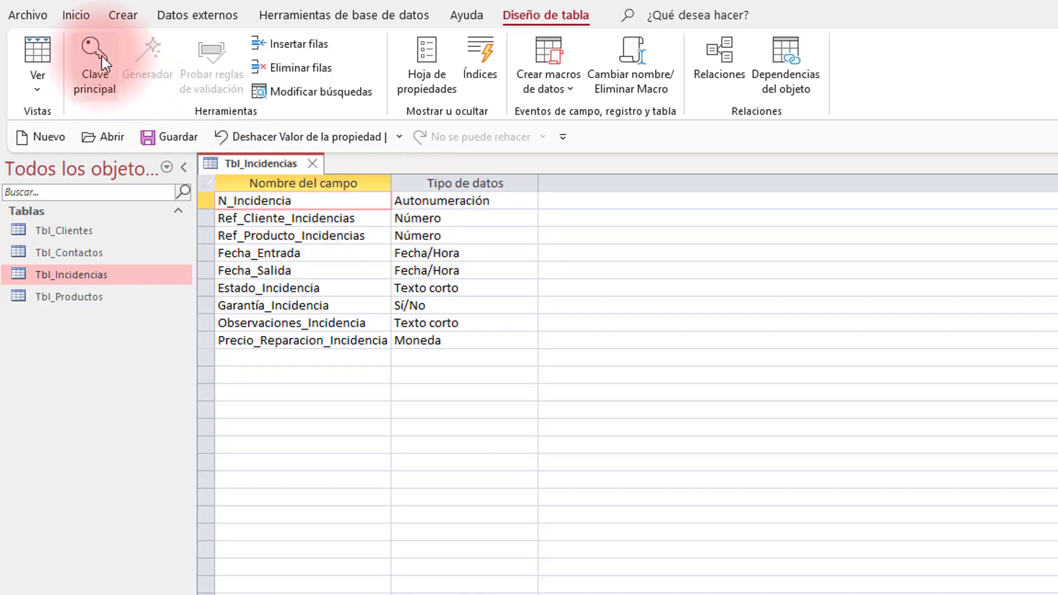
pyautogui.click(312, 164)
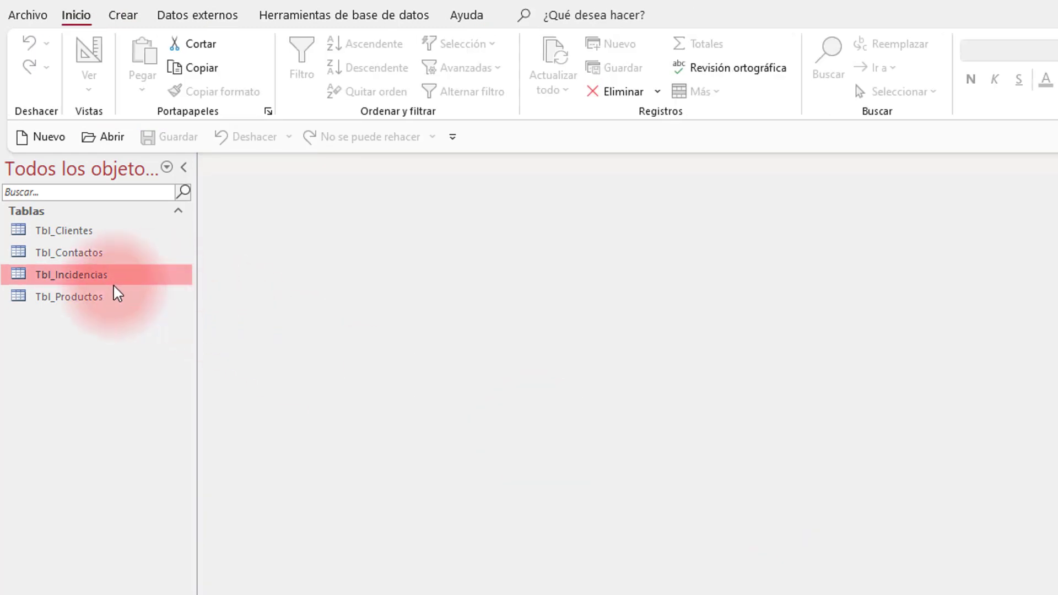
# Open Tbl_Productos in design view and set the Ref_Producto field's data type to Autonumeración.
pyautogui.click(87, 299)
pyautogui.doubleClick(84, 301)
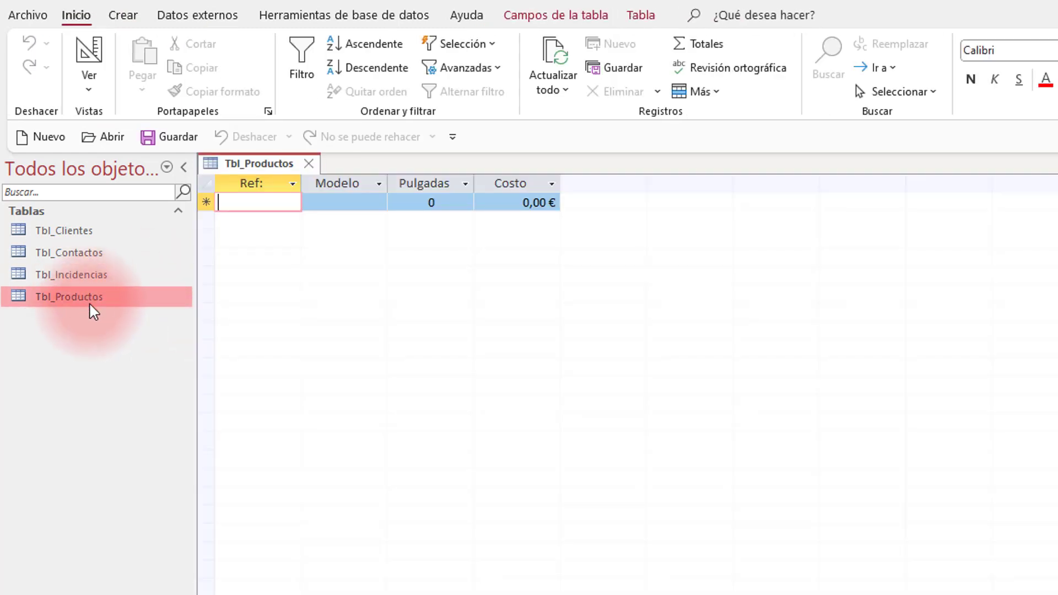
pyautogui.click(88, 55)
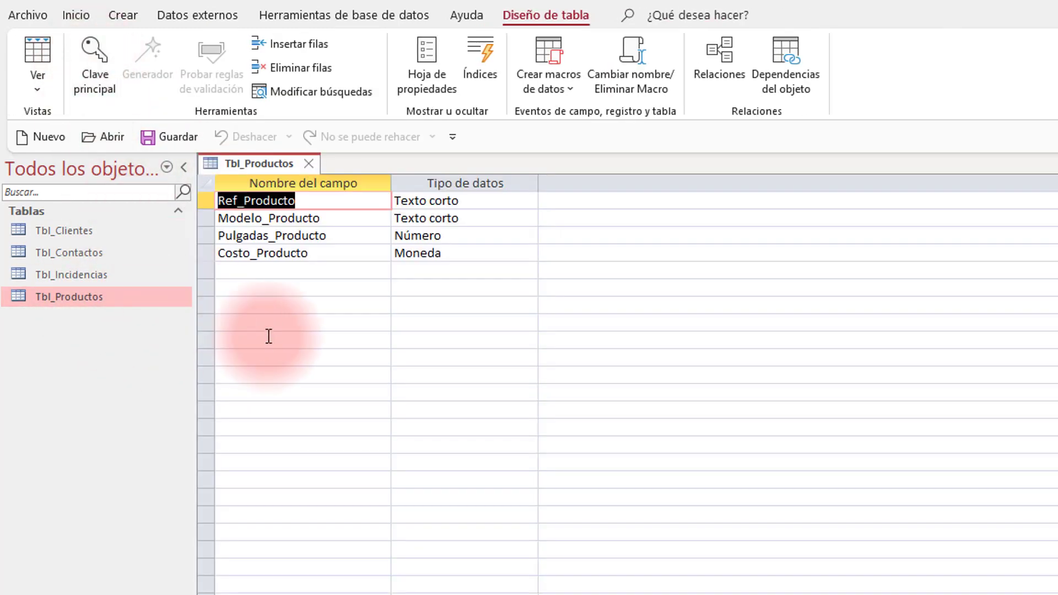
pyautogui.click(513, 204)
pyautogui.click(527, 202)
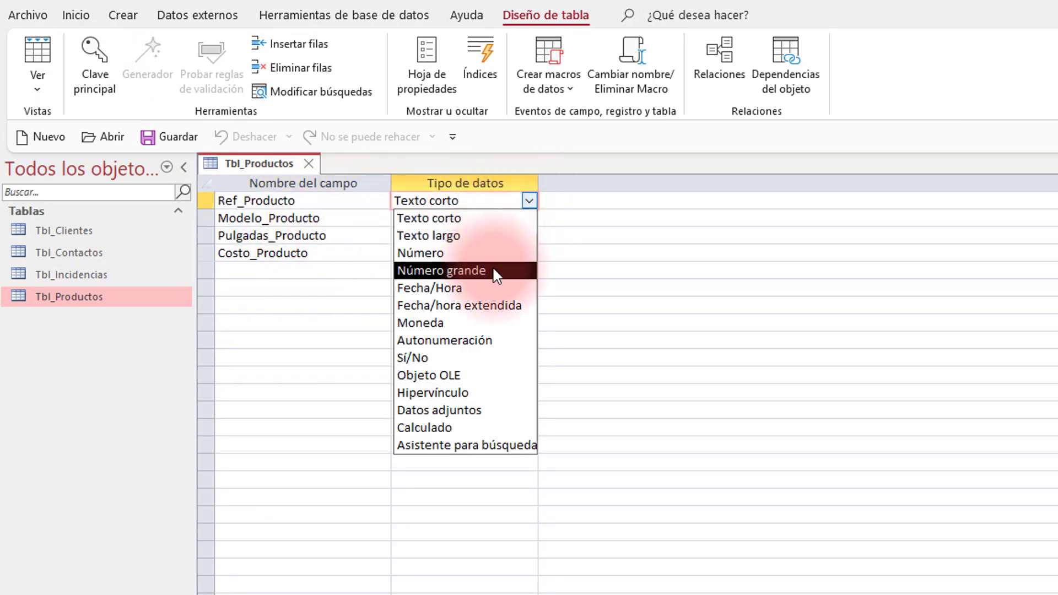
pyautogui.click(488, 339)
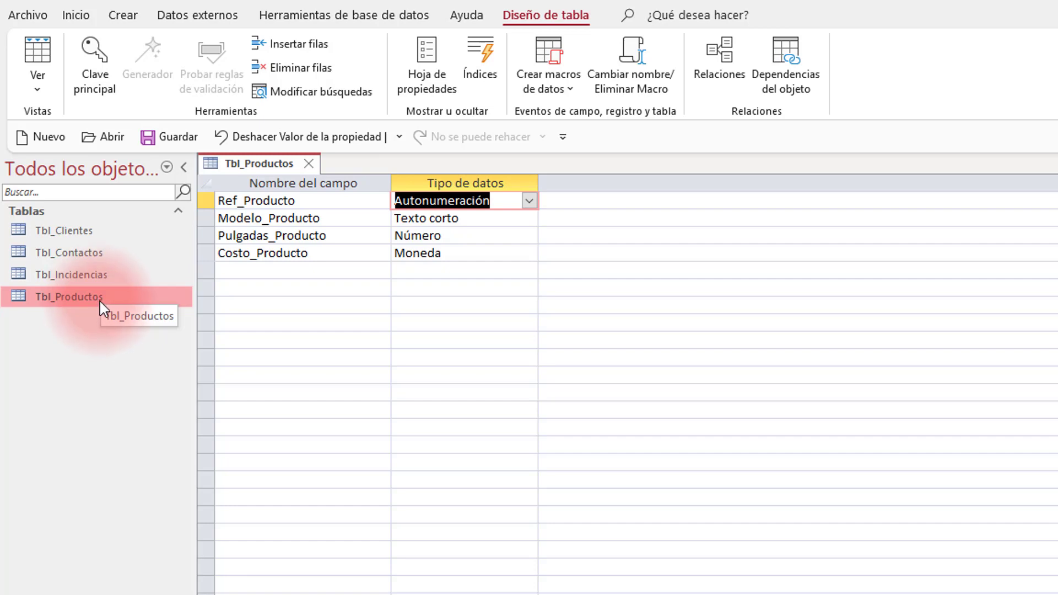
# Make Ref_Producto the primary key of Tbl_Productos, then close the table and save its design changes.
pyautogui.click(205, 200)
pyautogui.click(95, 65)
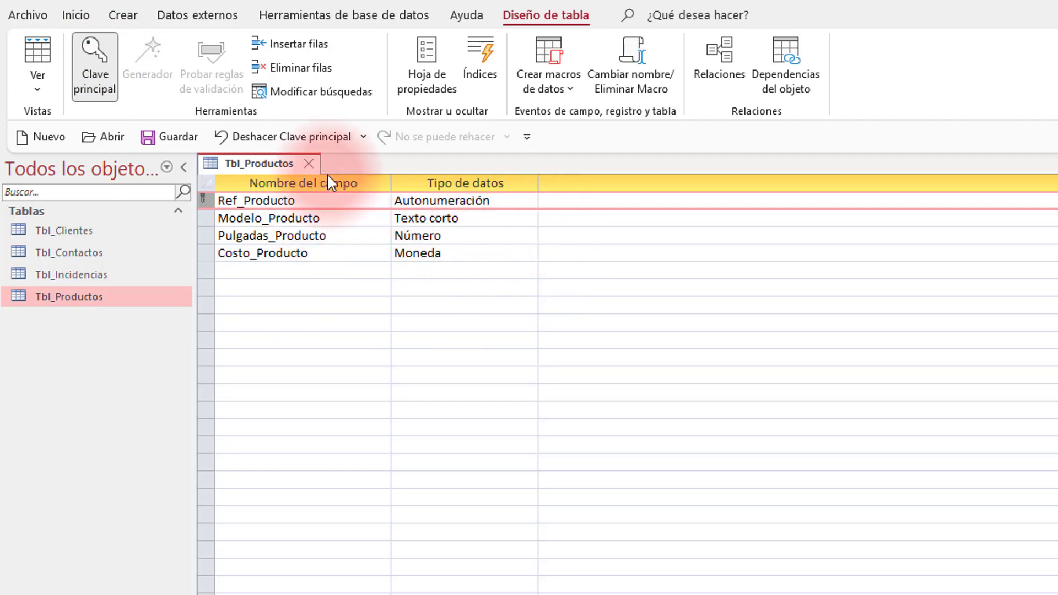
pyautogui.click(309, 164)
pyautogui.click(769, 495)
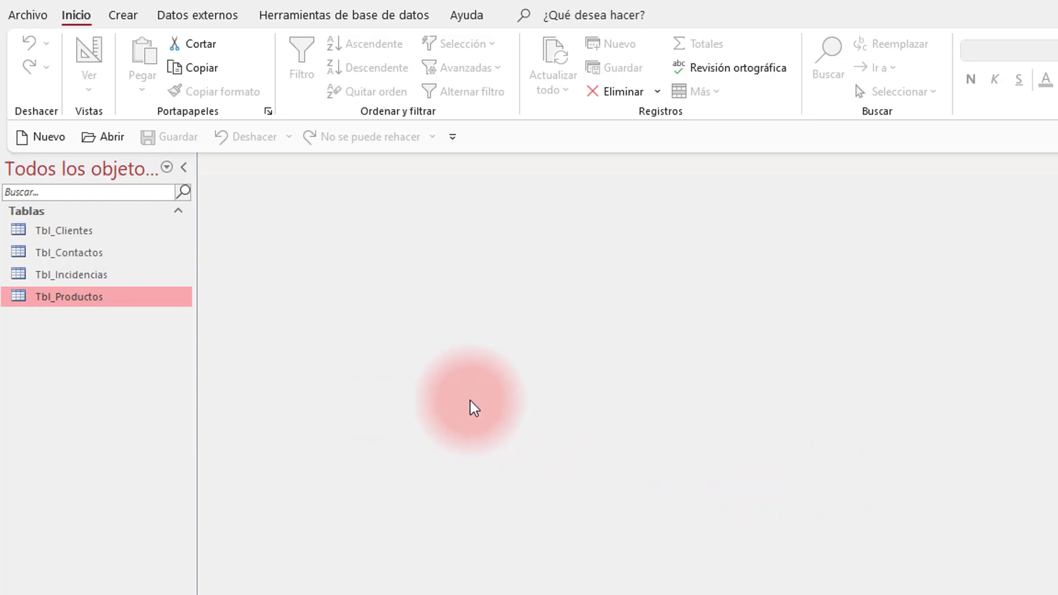
# Open the Relationships window and add Tbl_Clientes, Tbl_Contactos, Tbl_Incidencias and Tbl_Productos to the diagram.
pyautogui.click(352, 17)
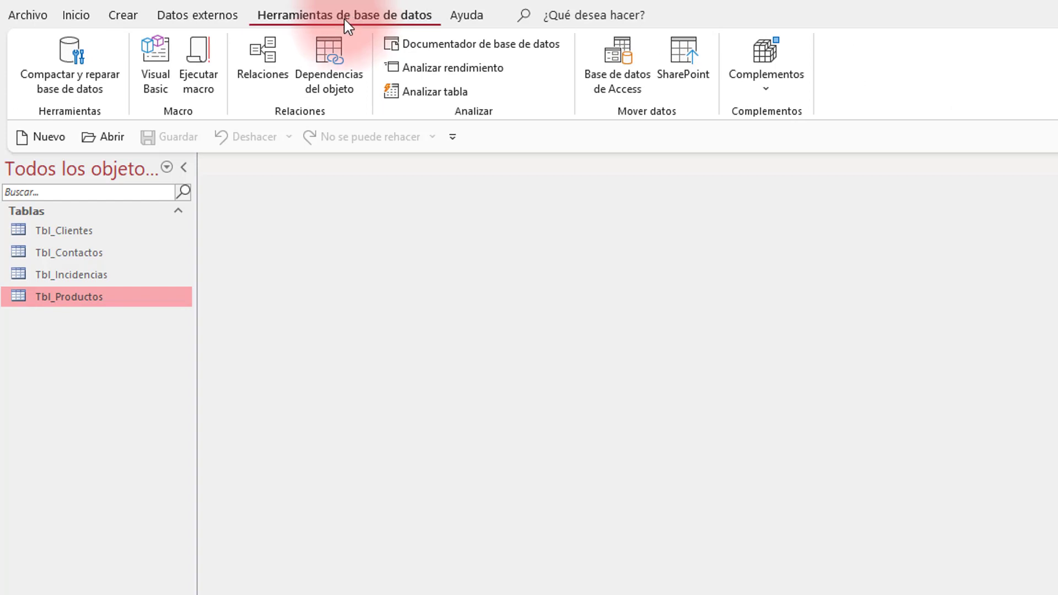
pyautogui.click(262, 53)
pyautogui.click(232, 57)
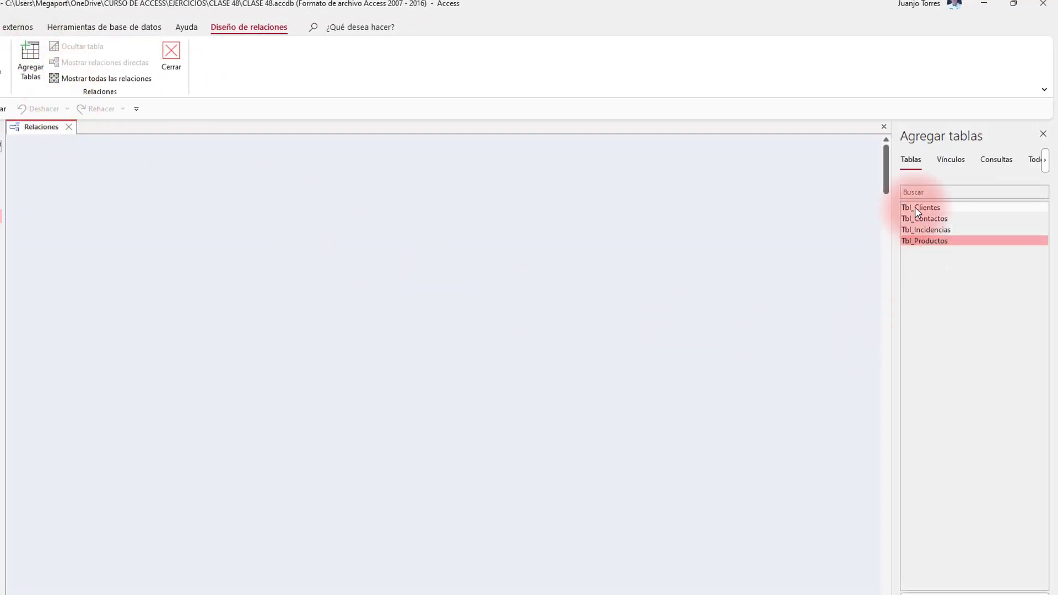
pyautogui.keyDown('shift'); pyautogui.click(915, 207); pyautogui.keyUp('shift')
pyautogui.moveTo(918, 219); pyautogui.dragTo(189, 215)
pyautogui.click(200, 208)
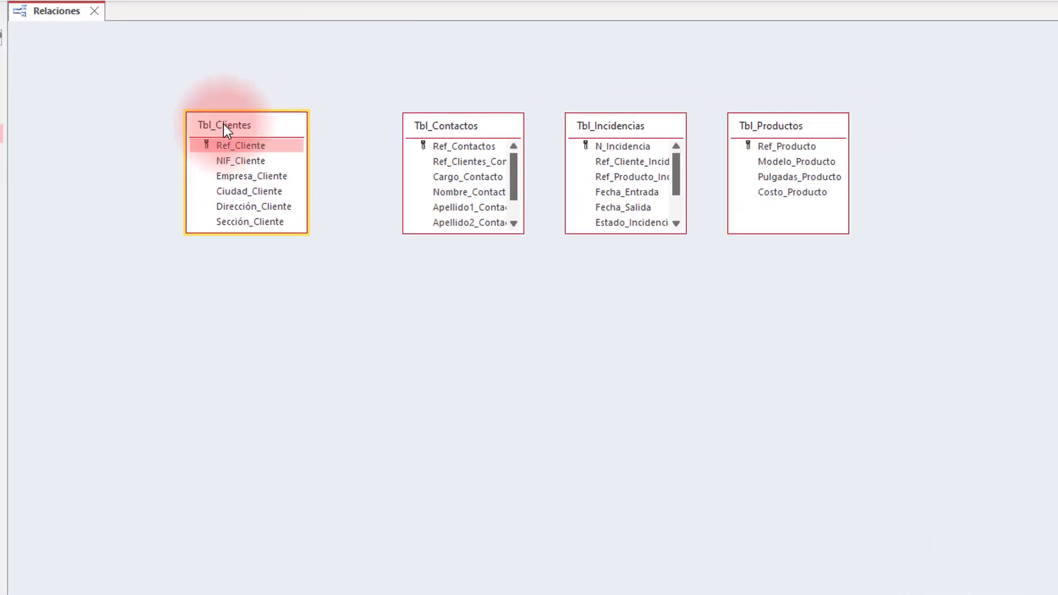
# Place Tbl_Contactos above Tbl_Incidencias with Tbl_Clientes to their left, and enlarge these three table boxes to show all their fields.
pyautogui.moveTo(230, 126); pyautogui.dragTo(137, 122)
pyautogui.moveTo(210, 228); pyautogui.dragTo(230, 252)
pyautogui.moveTo(462, 126); pyautogui.dragTo(392, 52)
pyautogui.moveTo(451, 156); pyautogui.dragTo(489, 211)
pyautogui.moveTo(613, 132); pyautogui.dragTo(386, 253)
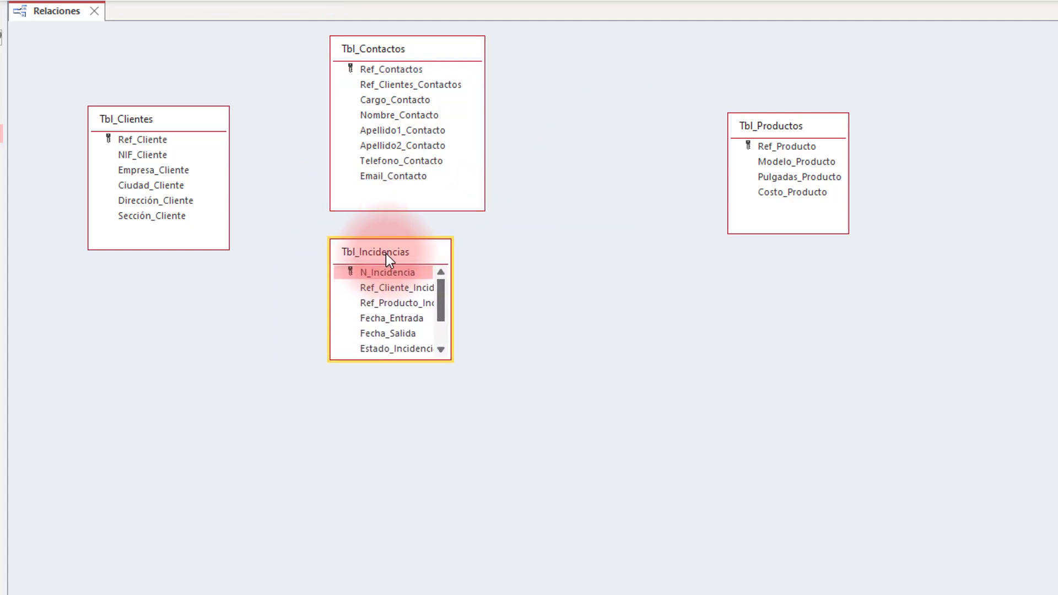
pyautogui.moveTo(454, 365); pyautogui.dragTo(517, 435)
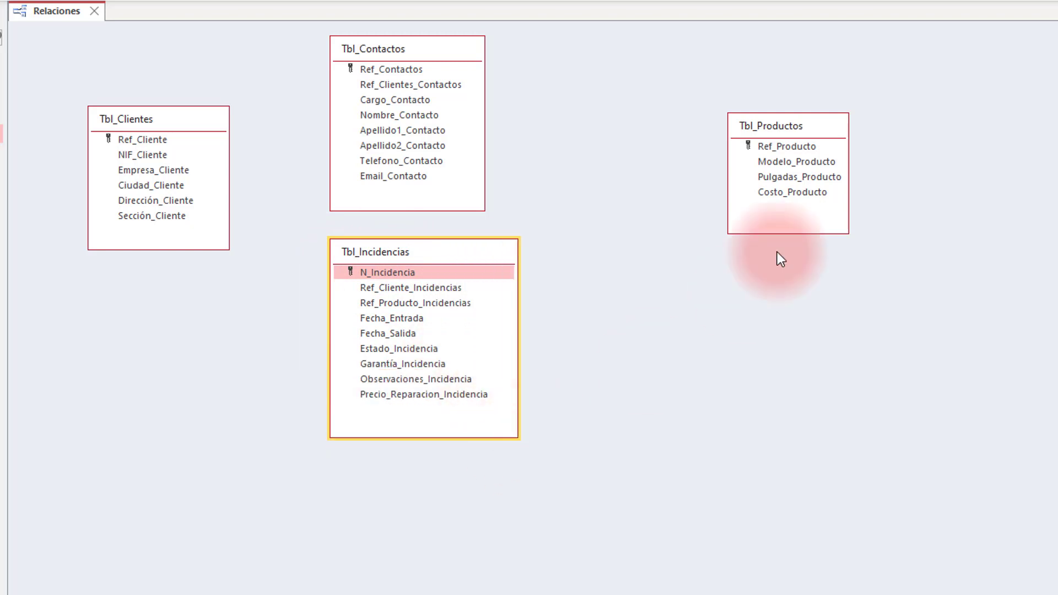
# Move Tbl_Productos closer to the other tables and enlarge its box, then shift Tbl_Incidencias and Tbl_Clientes lower in the diagram.
pyautogui.moveTo(793, 126); pyautogui.dragTo(709, 121)
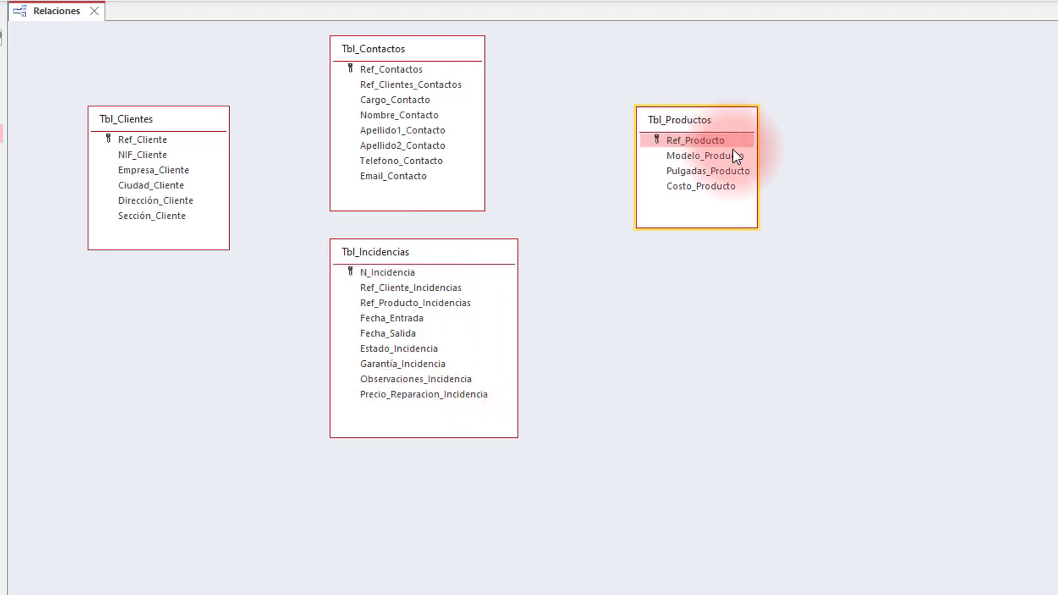
pyautogui.moveTo(759, 230); pyautogui.dragTo(798, 254)
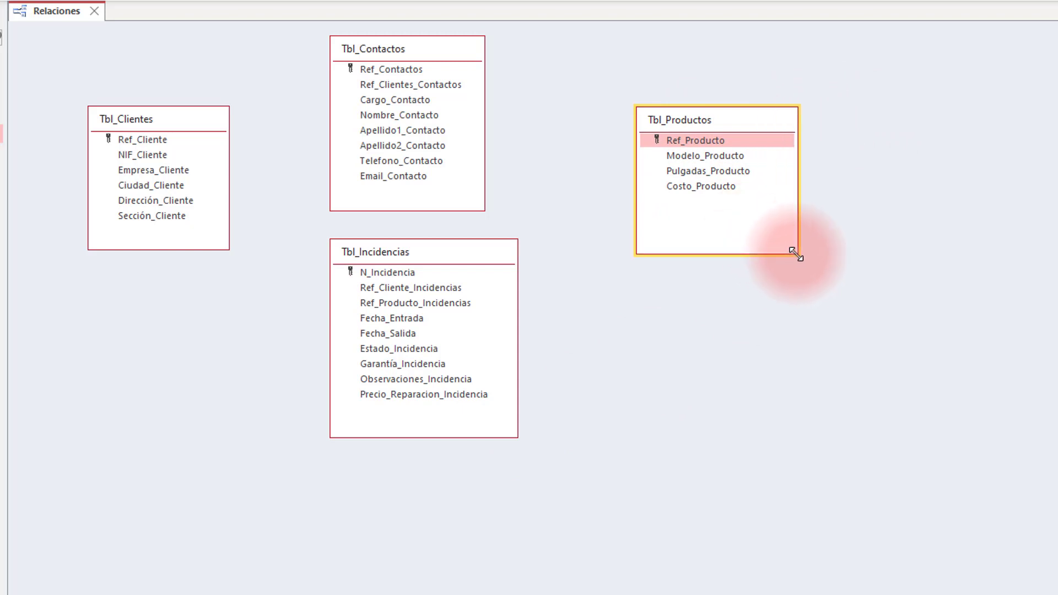
pyautogui.moveTo(366, 256); pyautogui.dragTo(344, 335)
pyautogui.click(163, 140)
pyautogui.moveTo(161, 138); pyautogui.dragTo(159, 177)
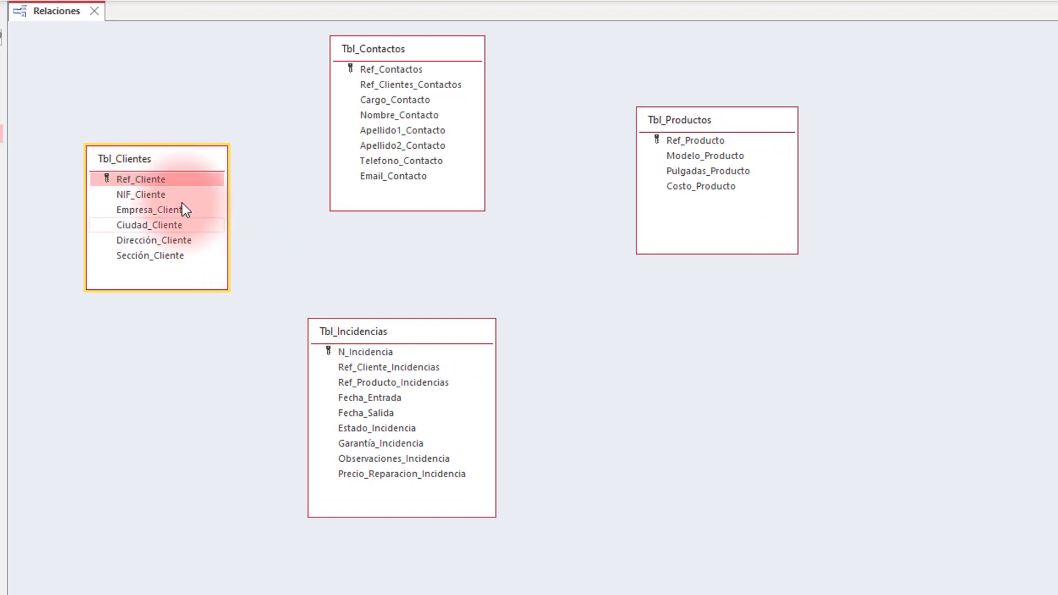
# Relate Ref_Cliente in Tbl_Clientes to Ref_Clientes_Contactos in Tbl_Contactos, enforcing referential integrity and cascading updates of related fields.
pyautogui.moveTo(160, 182); pyautogui.dragTo(406, 84)
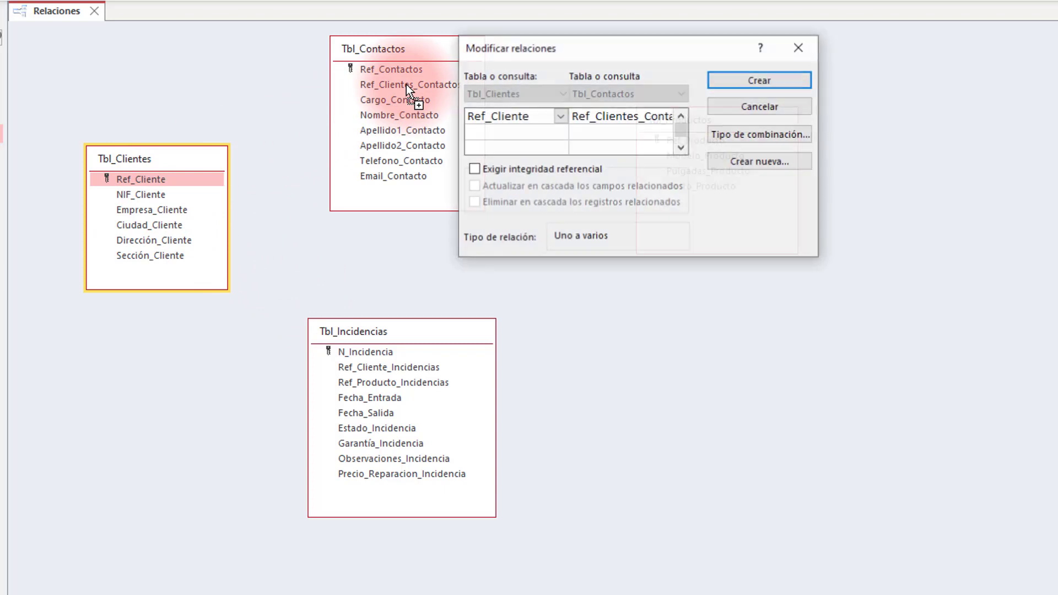
pyautogui.click(474, 170)
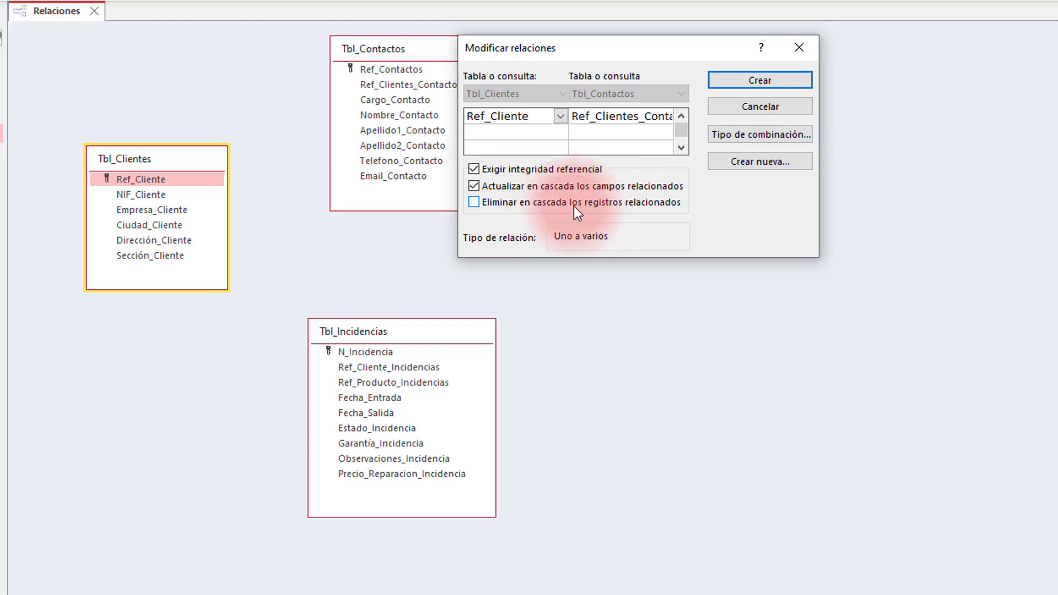
pyautogui.click(756, 83)
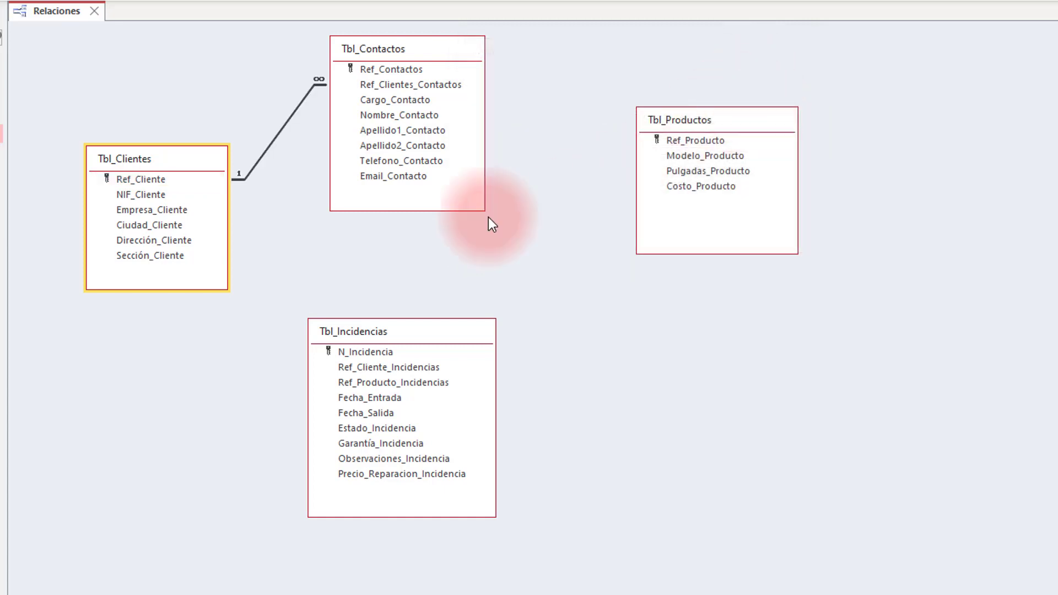
# Relate Ref_Cliente in Tbl_Clientes to Ref_Cliente_Incidencias in Tbl_Incidencias, enforcing referential integrity and cascading updates.
pyautogui.moveTo(146, 181); pyautogui.dragTo(368, 370)
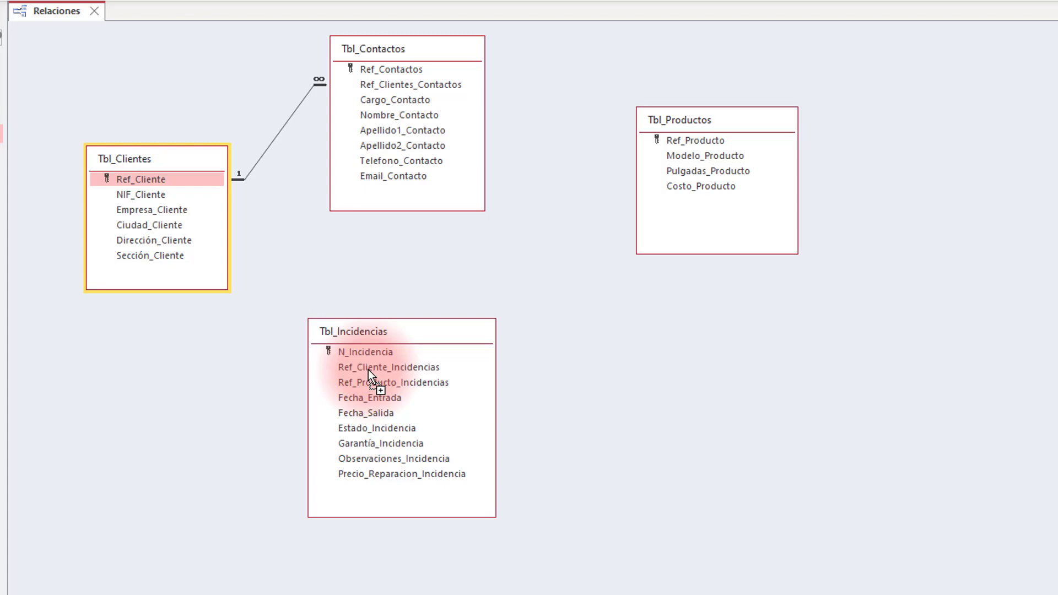
pyautogui.moveTo(368, 369); pyautogui.dragTo(368, 370)
pyautogui.click(473, 171)
pyautogui.click(474, 184)
pyautogui.click(775, 81)
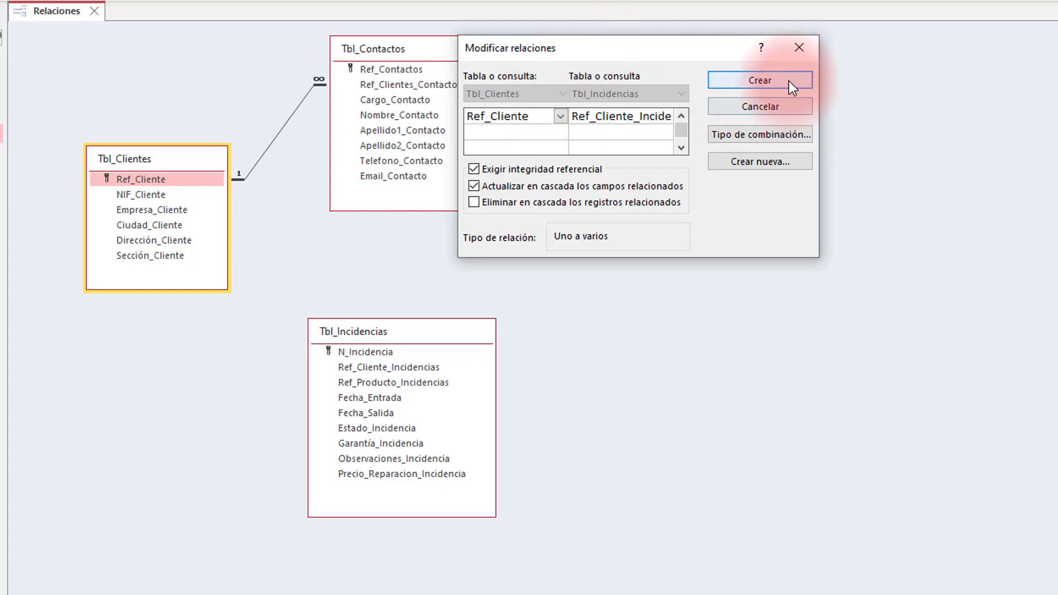
pyautogui.click(789, 81)
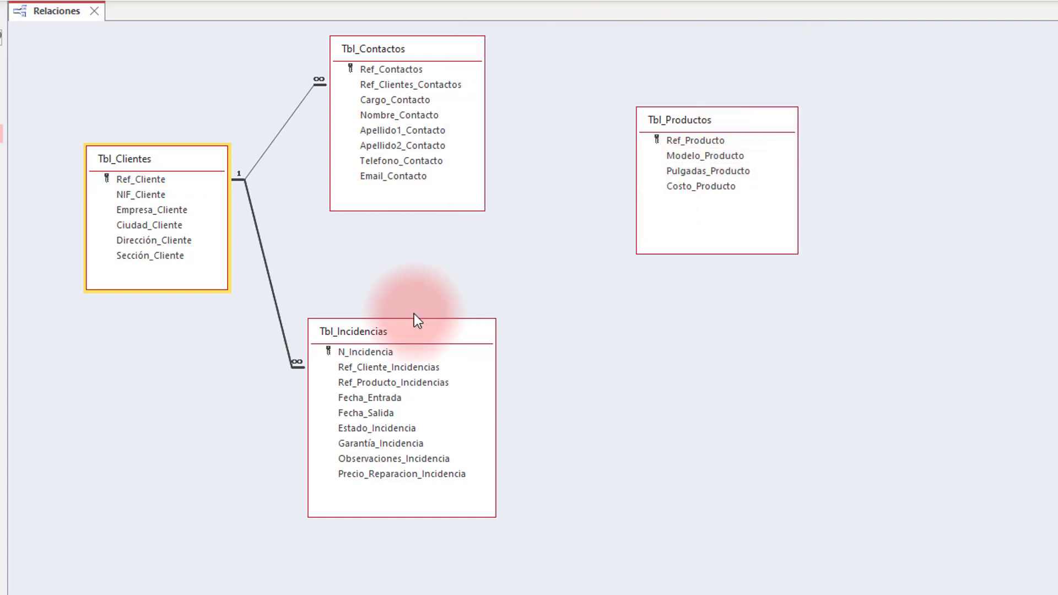
# Relate Ref_Producto in Tbl_Productos to Ref_Producto_Incidencias with referential integrity and cascading updates, then close the Relationships window saving its layout.
pyautogui.moveTo(697, 143); pyautogui.dragTo(450, 379)
pyautogui.moveTo(436, 383); pyautogui.dragTo(435, 383)
pyautogui.click(473, 169)
pyautogui.click(474, 186)
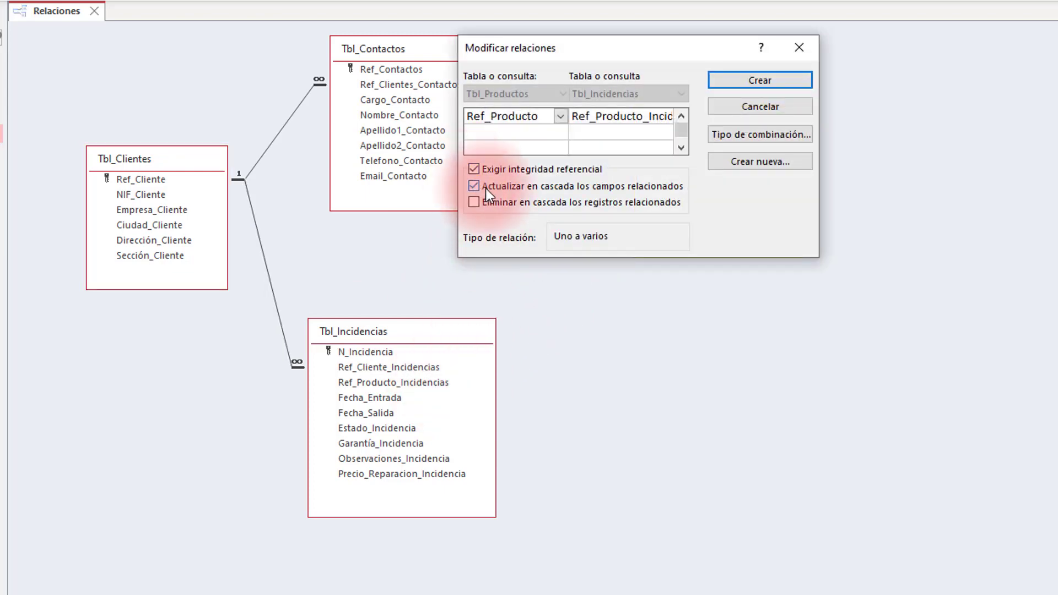
pyautogui.click(761, 78)
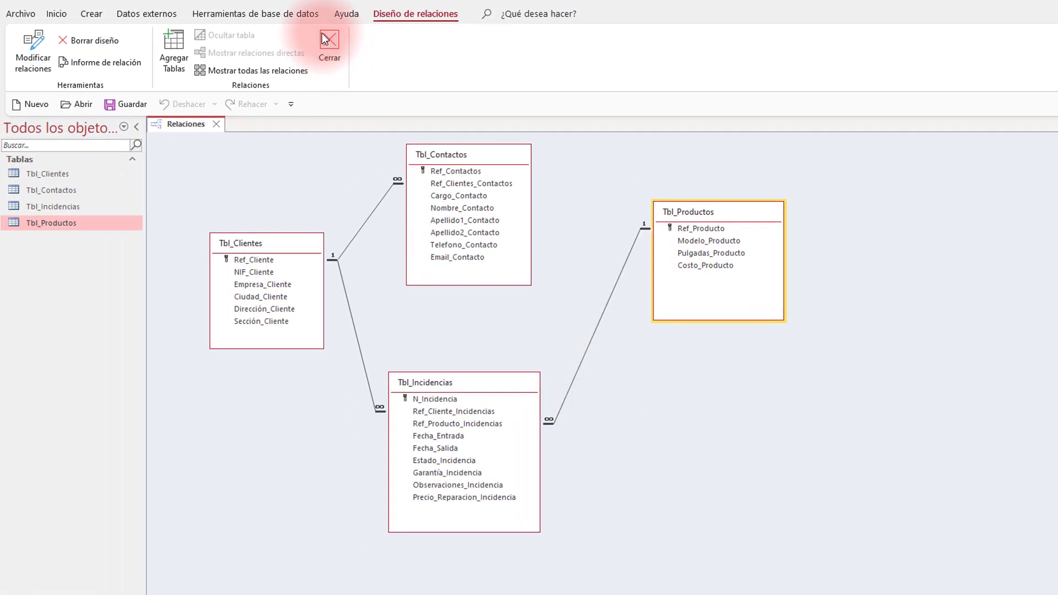
pyautogui.click(323, 36)
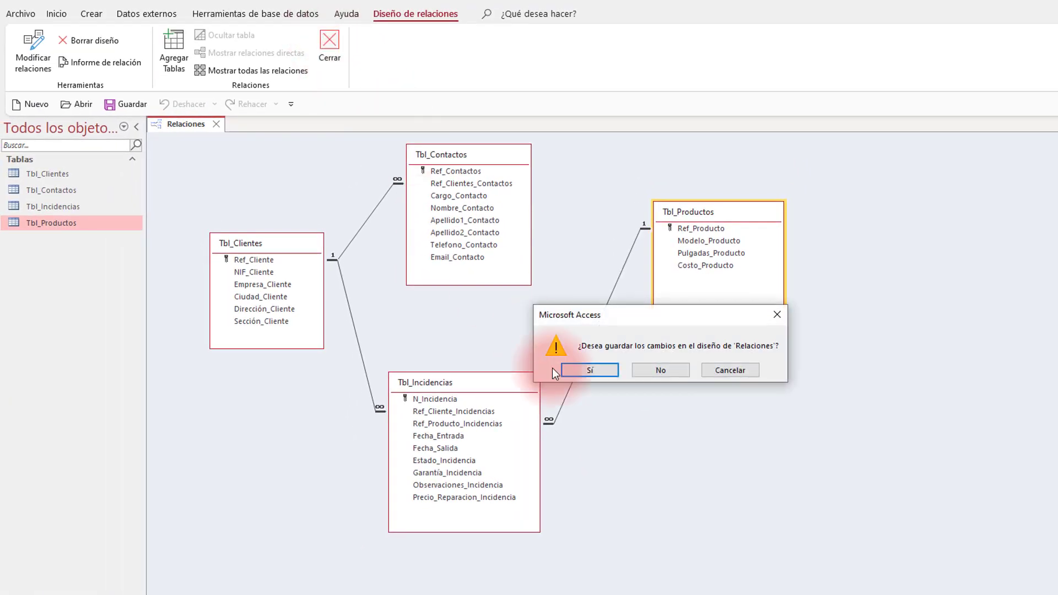
pyautogui.click(609, 373)
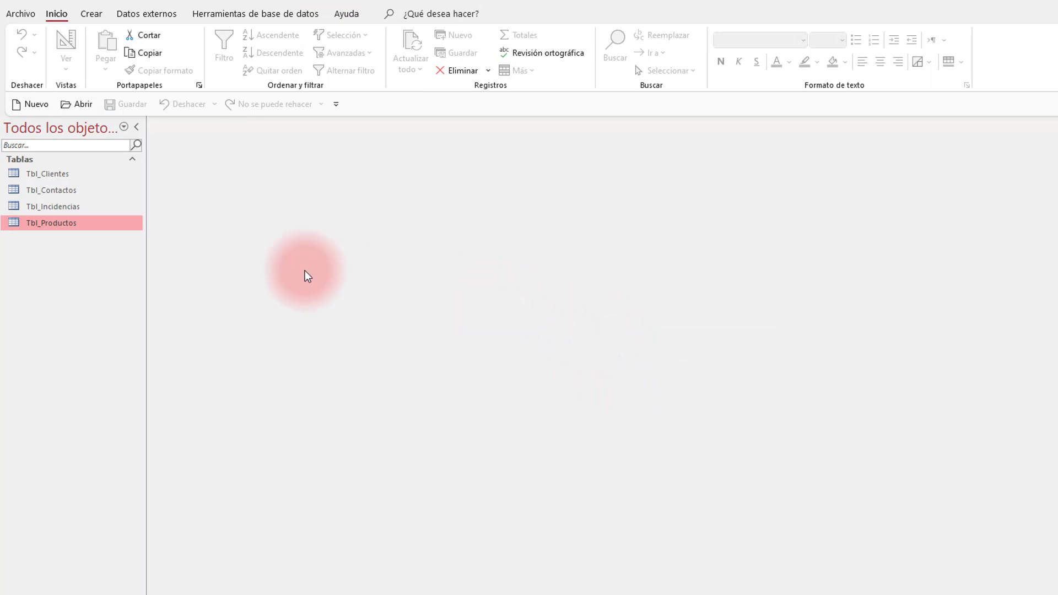
# Open Tbl_Clientes, Tbl_Contactos, Tbl_Incidencias and Tbl_Productos in datasheet view.
pyautogui.click(51, 176)
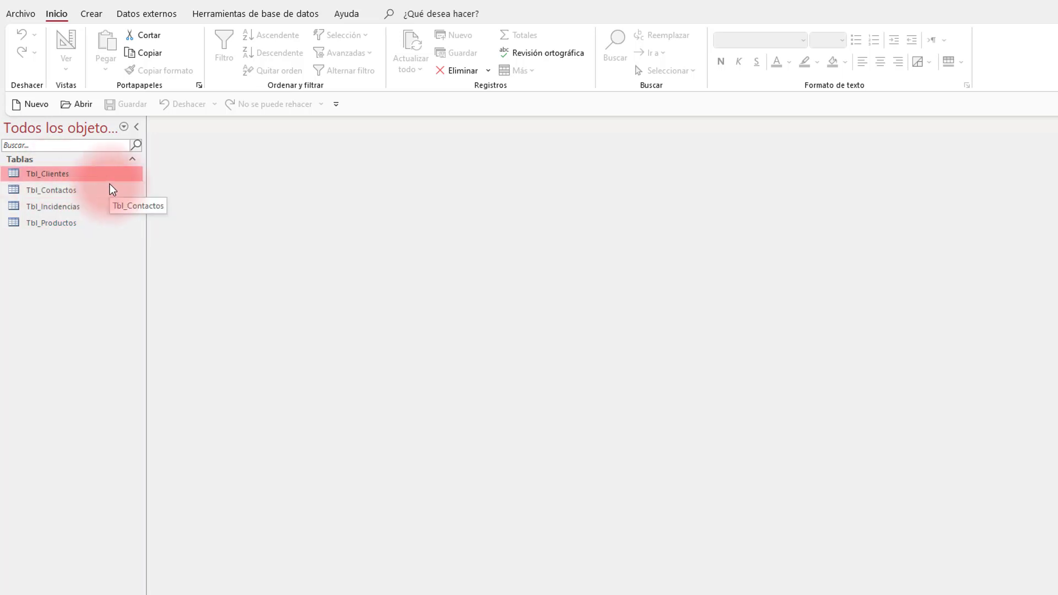
pyautogui.doubleClick(91, 177)
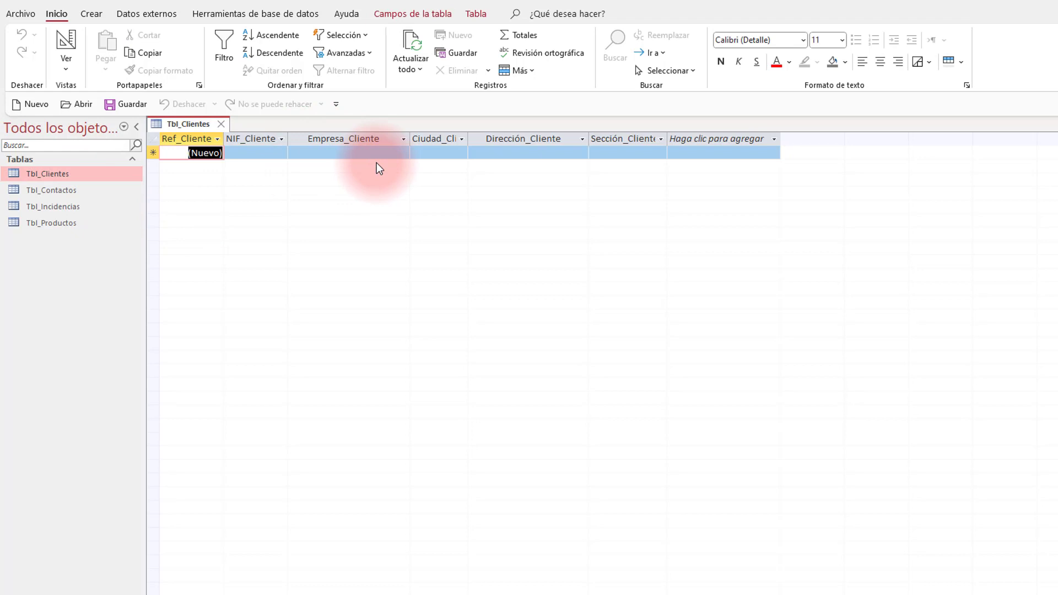
pyautogui.doubleClick(88, 191)
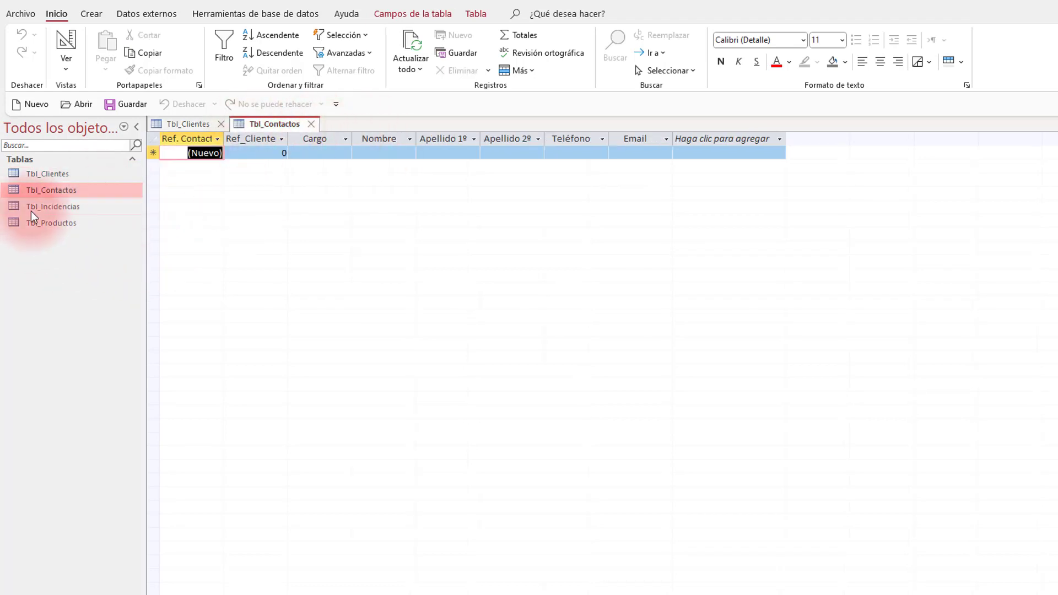
pyautogui.doubleClick(54, 208)
pyautogui.doubleClick(62, 224)
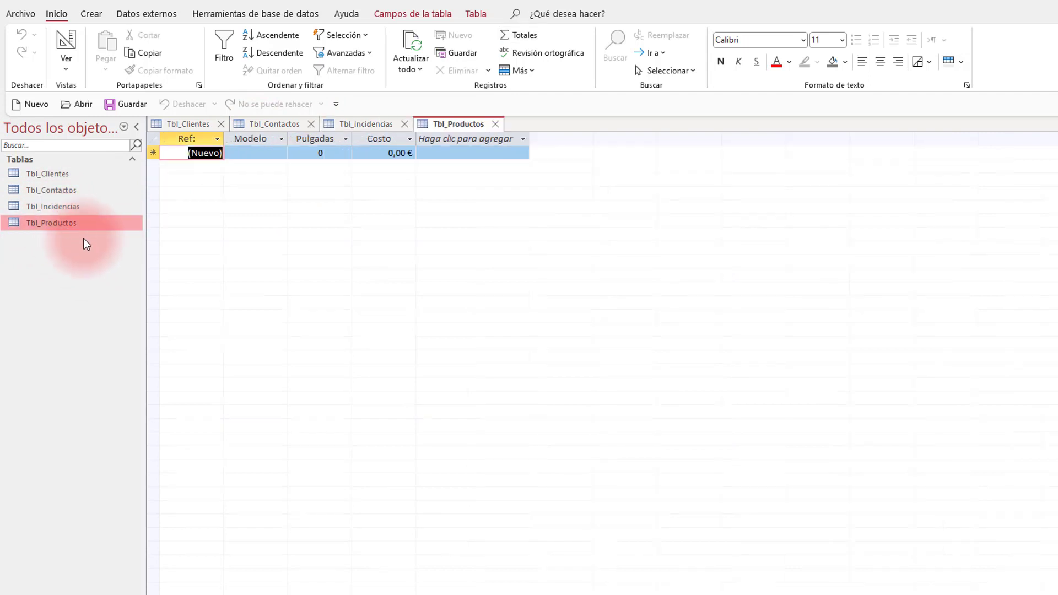
pyautogui.click(74, 173)
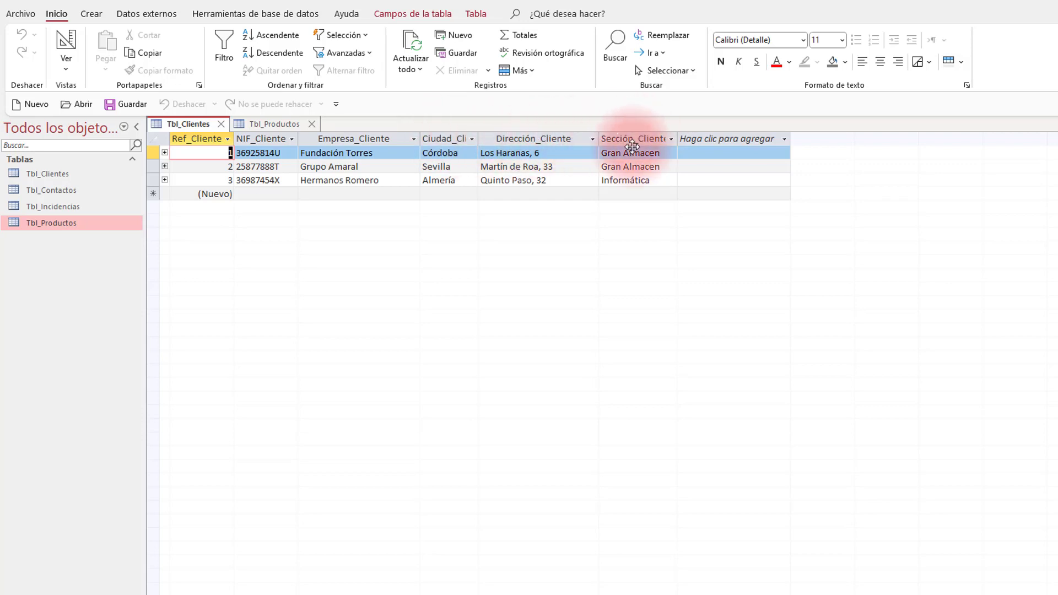
# Review the reference, model, inches and cost values of the records in Tbl_Productos, then close Tbl_Productos and Tbl_Clientes.
pyautogui.click(279, 127)
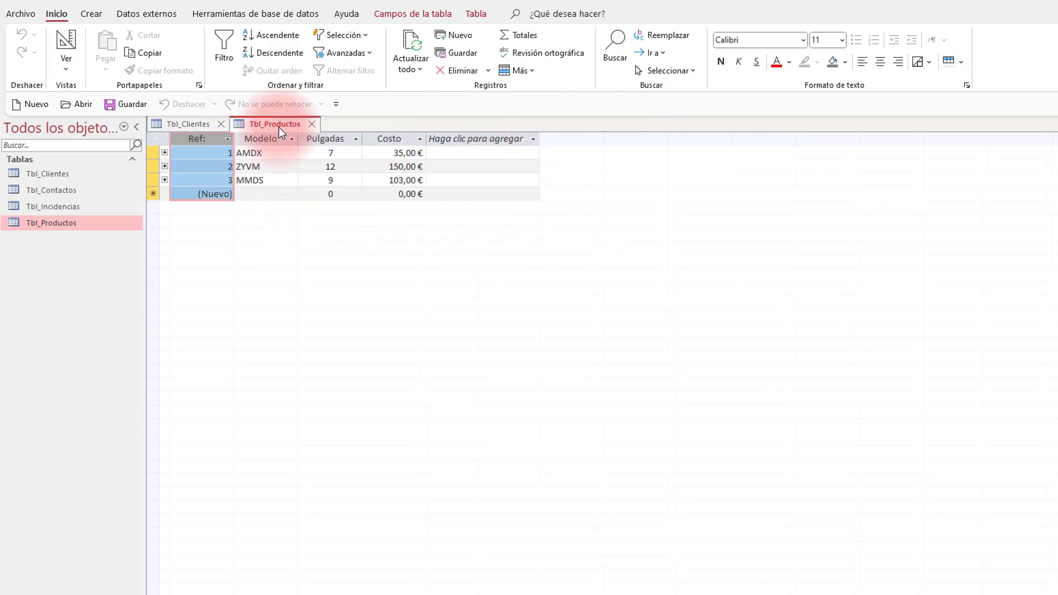
pyautogui.click(216, 158)
pyautogui.click(216, 167)
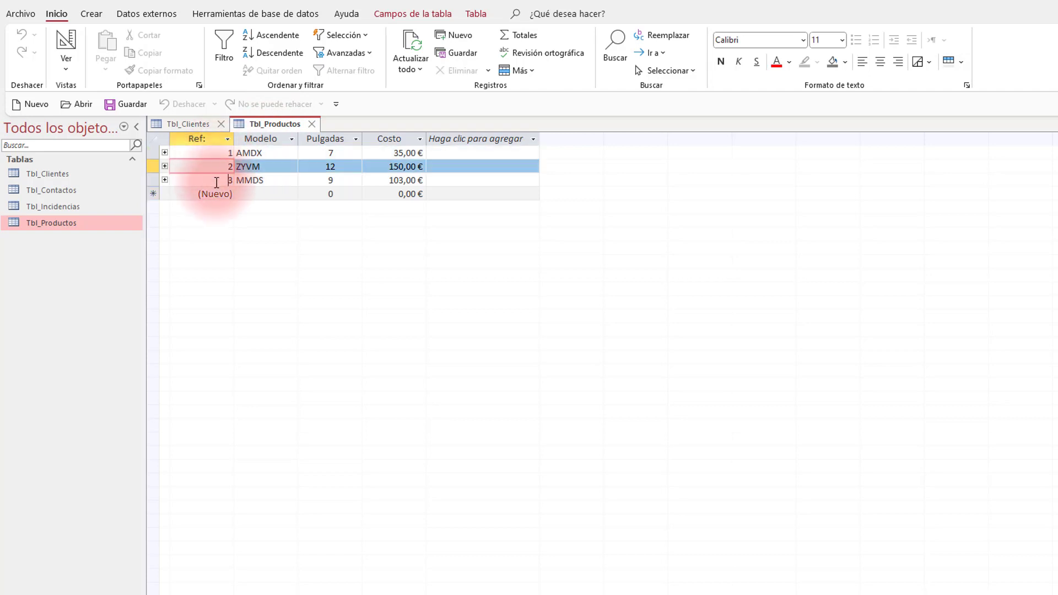
pyautogui.click(216, 181)
pyautogui.click(216, 154)
pyautogui.click(216, 166)
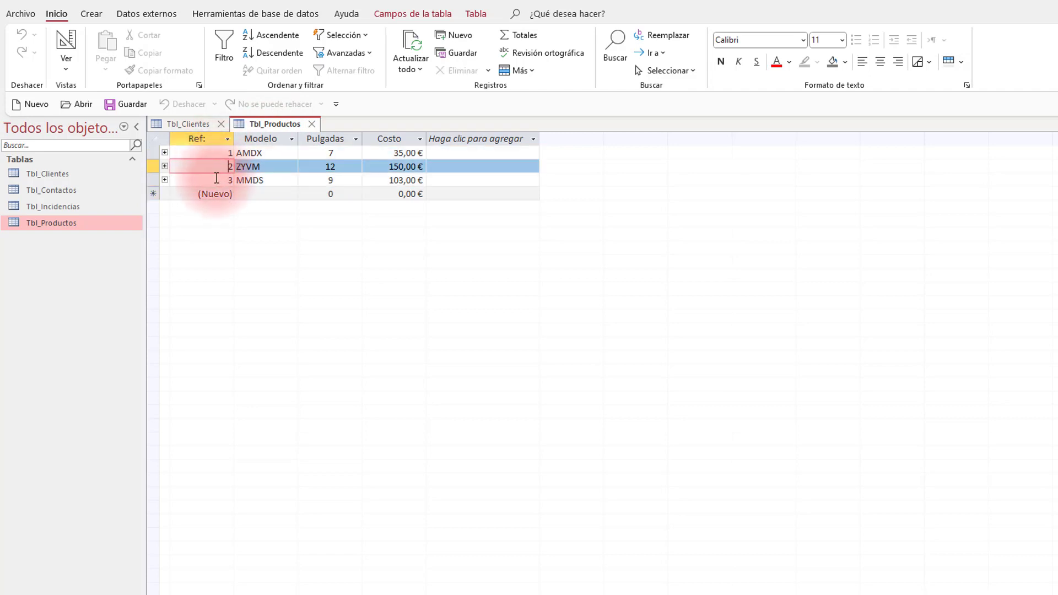
pyautogui.click(217, 180)
pyautogui.click(271, 153)
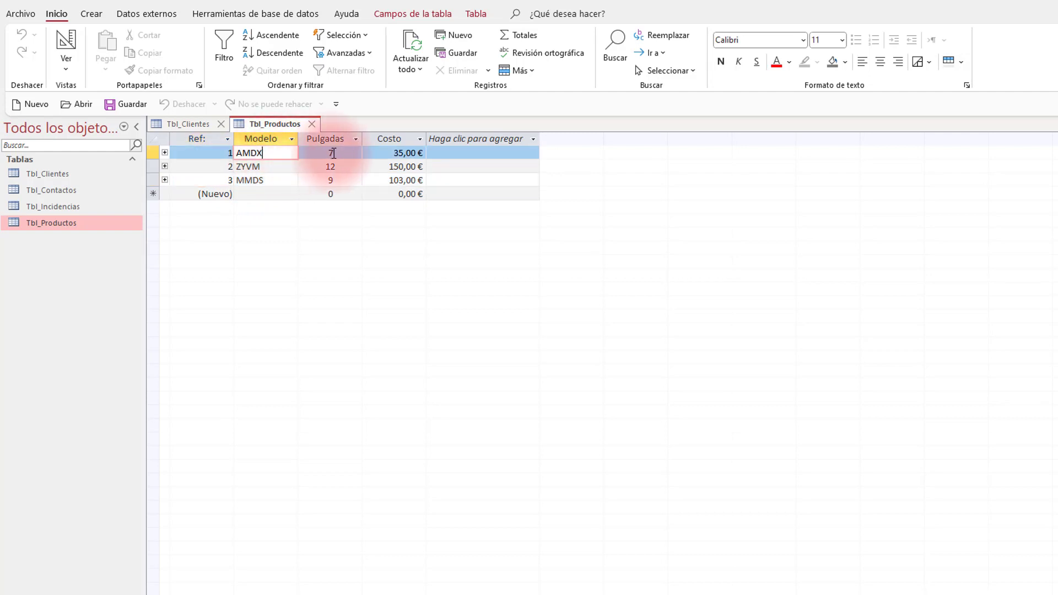
pyautogui.click(331, 153)
pyautogui.click(423, 153)
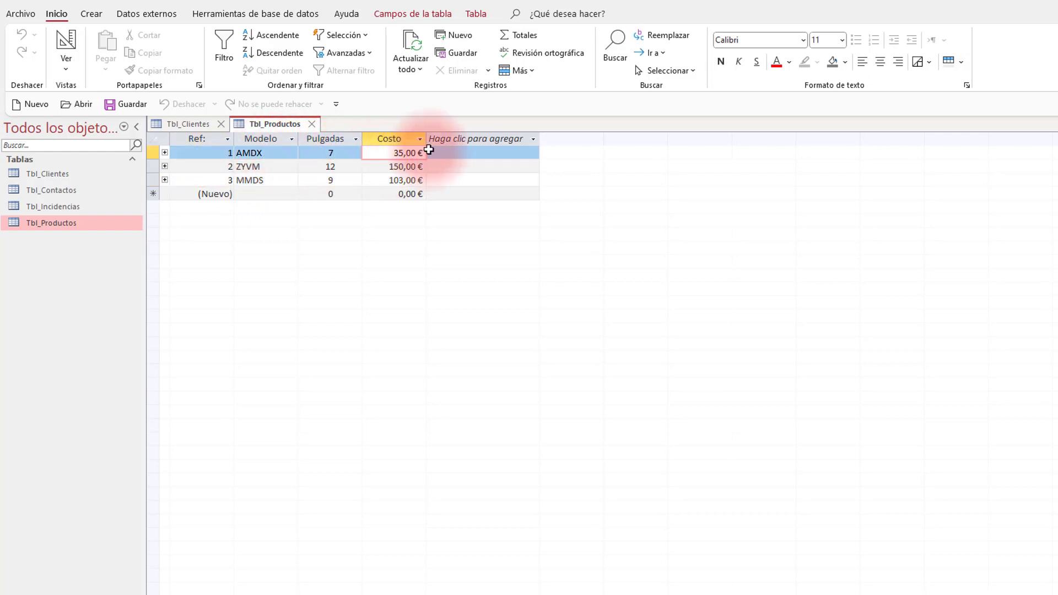
pyautogui.click(312, 124)
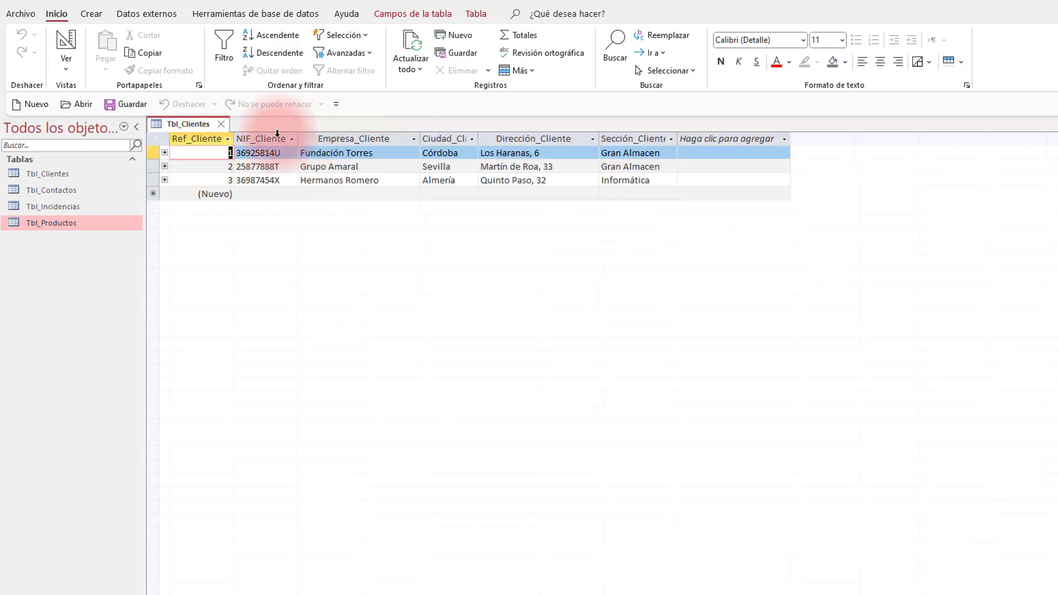
pyautogui.click(221, 124)
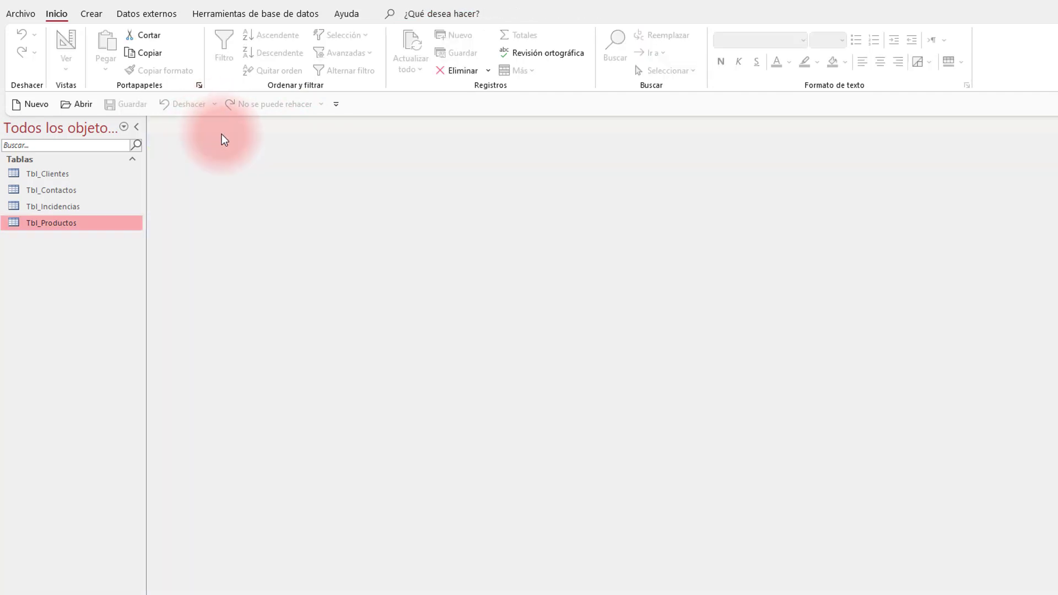
# In a new record of Tbl_Incidencias, select Grupo Amaral as the client and ZYVM as the product.
pyautogui.click(91, 208)
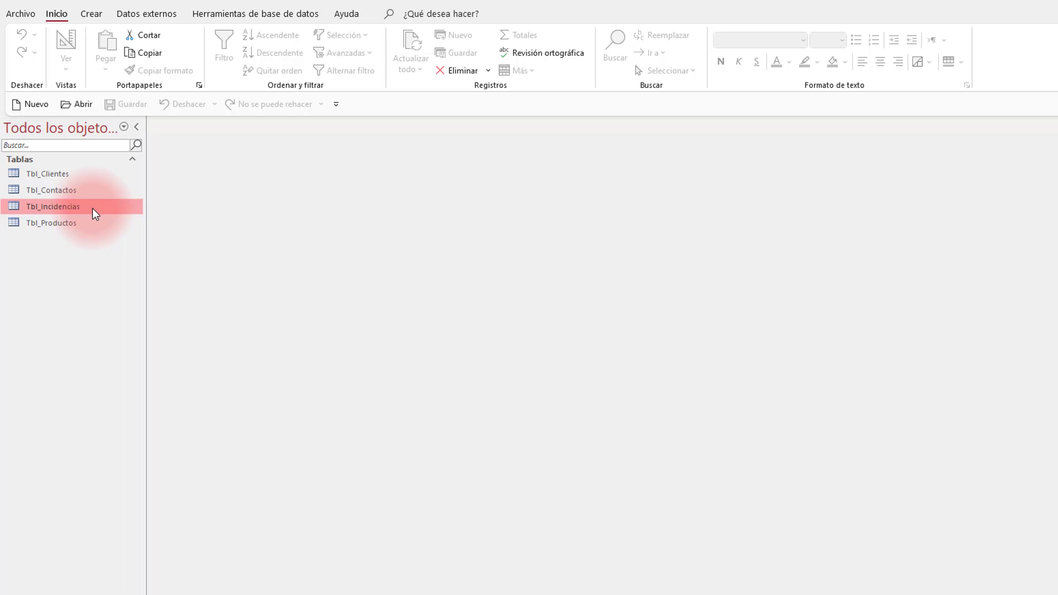
pyautogui.doubleClick(92, 208)
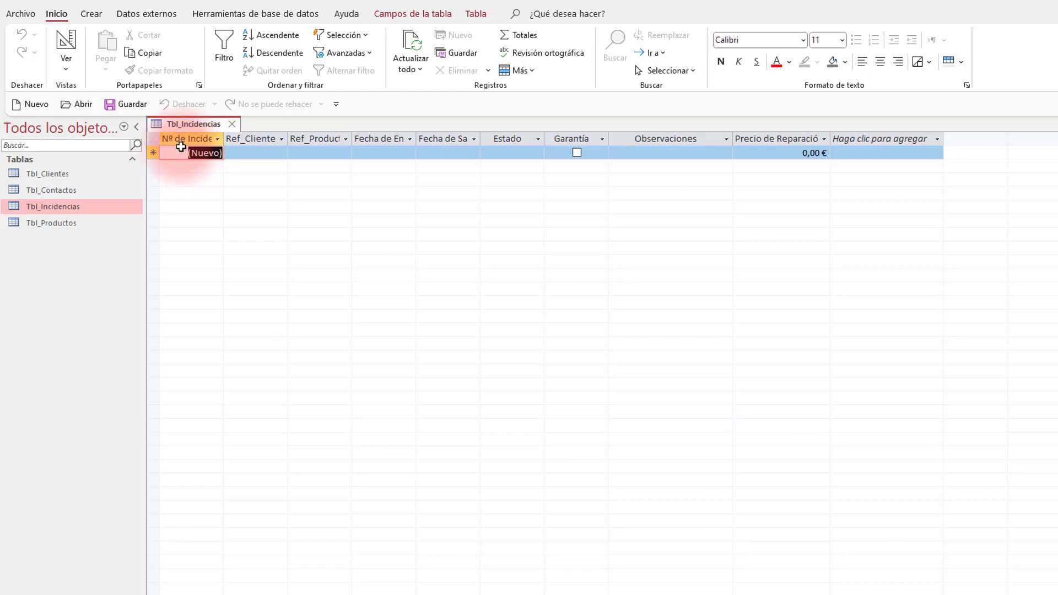
pyautogui.click(253, 153)
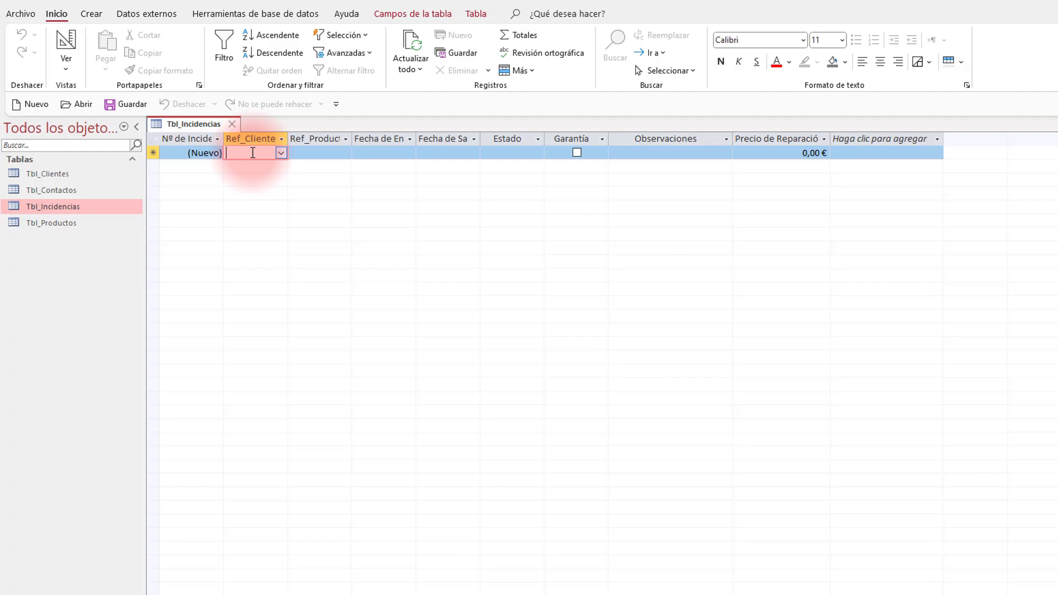
pyautogui.click(282, 153)
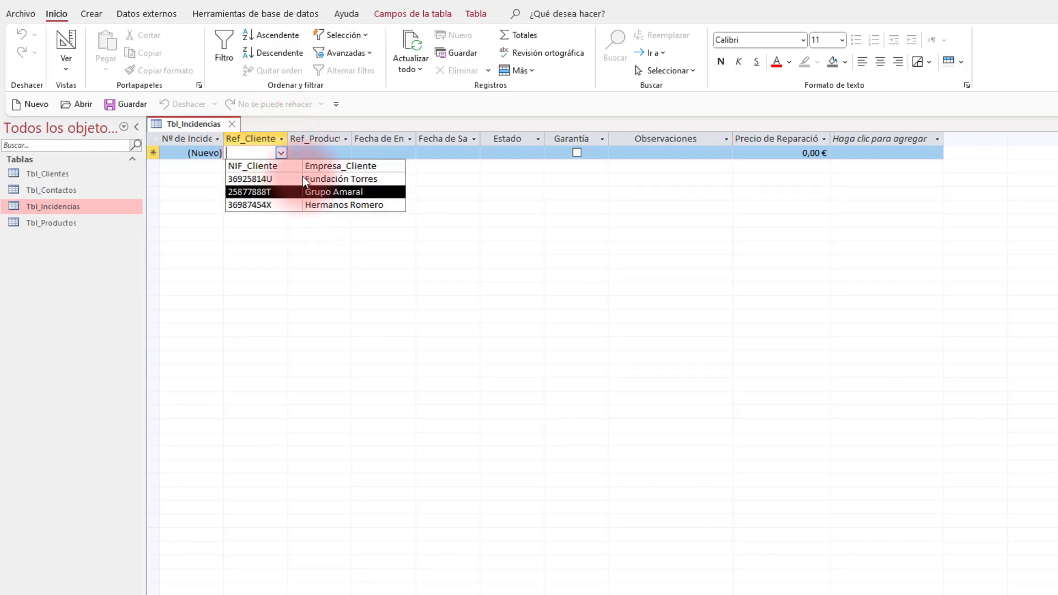
pyautogui.click(325, 194)
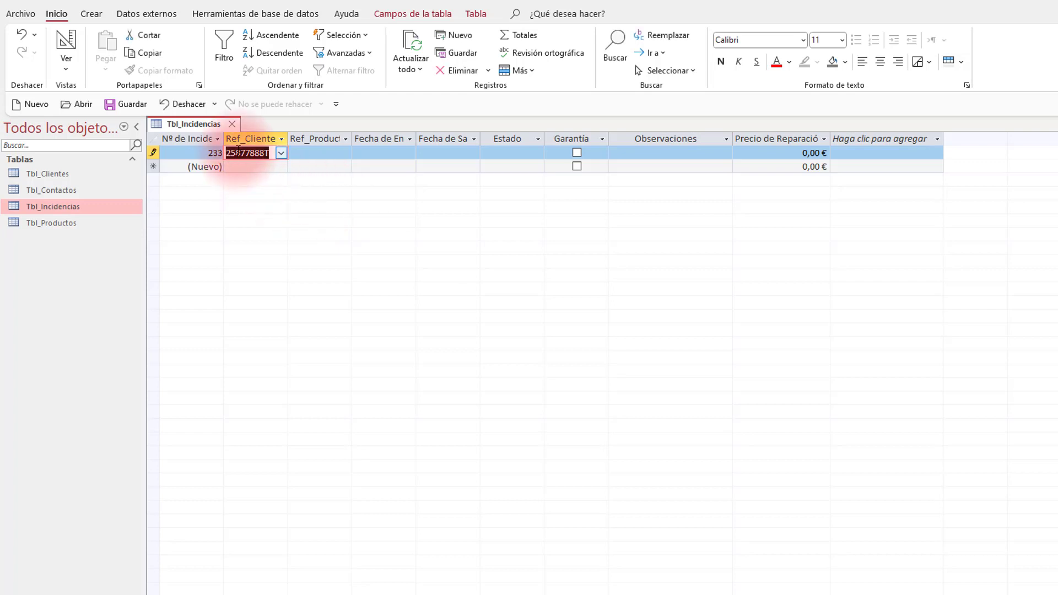
pyautogui.click(331, 152)
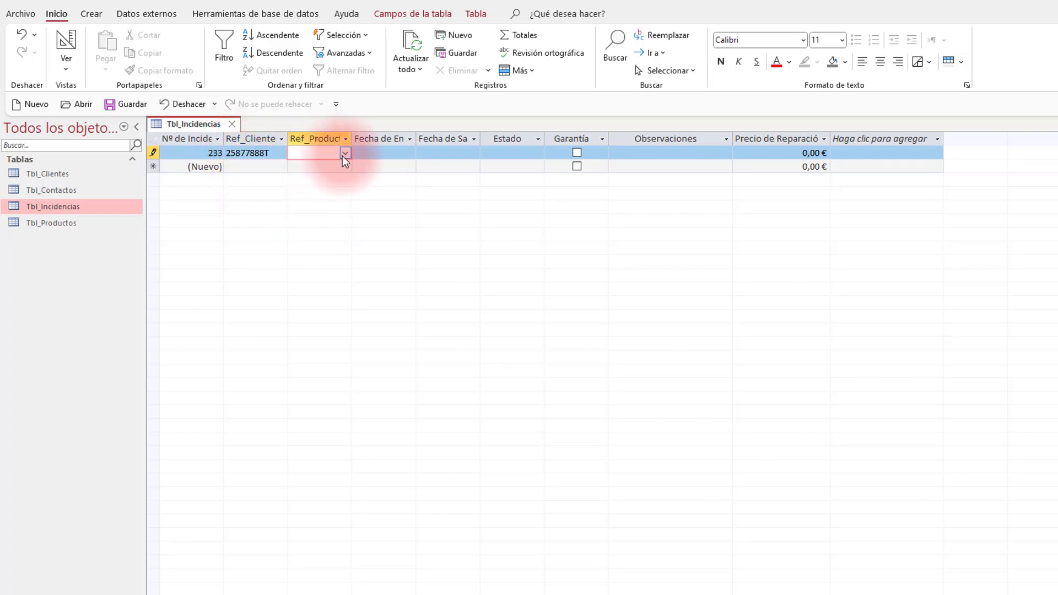
pyautogui.click(345, 154)
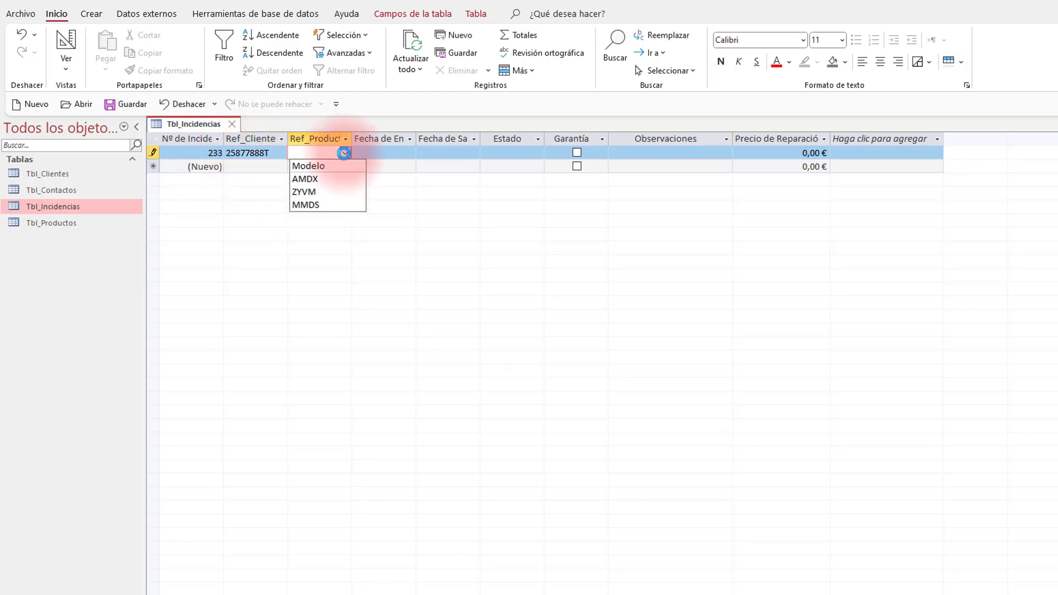
pyautogui.click(326, 190)
# Set the new incident's entry date to 30/01/2023 and mark it as under warranty (Garantía).
pyautogui.click(402, 153)
pyautogui.click(423, 152)
pyautogui.click(380, 262)
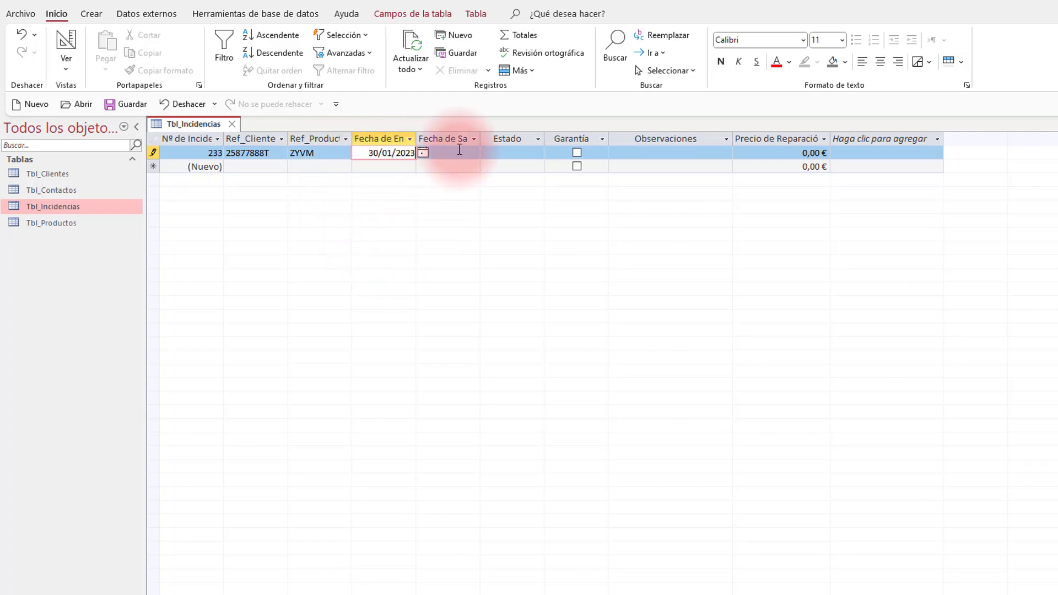
pyautogui.click(517, 153)
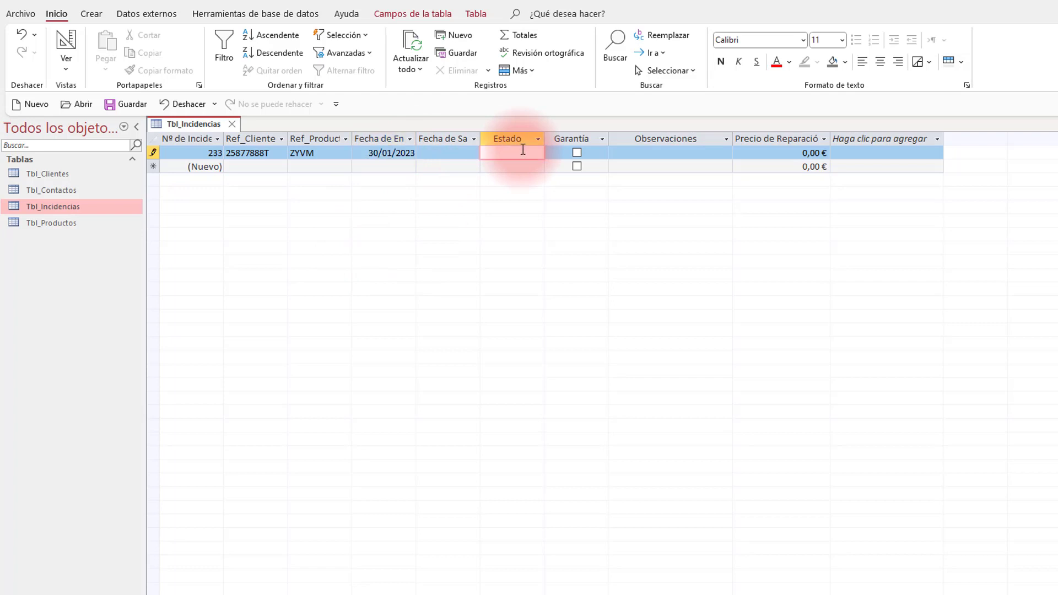
pyautogui.click(577, 154)
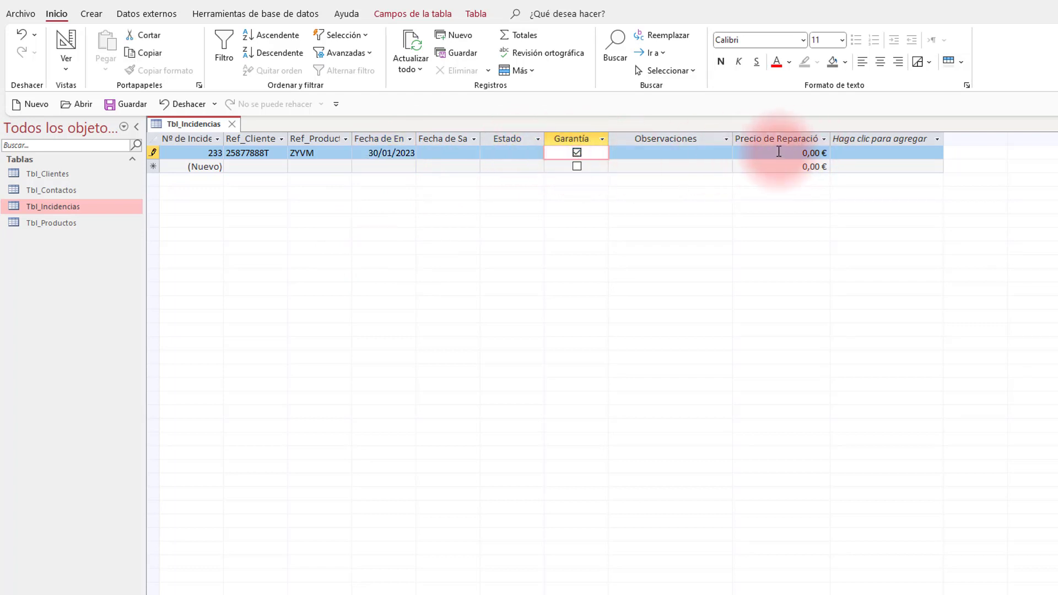
# Complete the first incident record, and in a new Tbl_Incidencias record select Fundación Torres as the client and ZYVM as the product.
pyautogui.press('Tab')
pyautogui.press('Tab')
pyautogui.press('Tab')
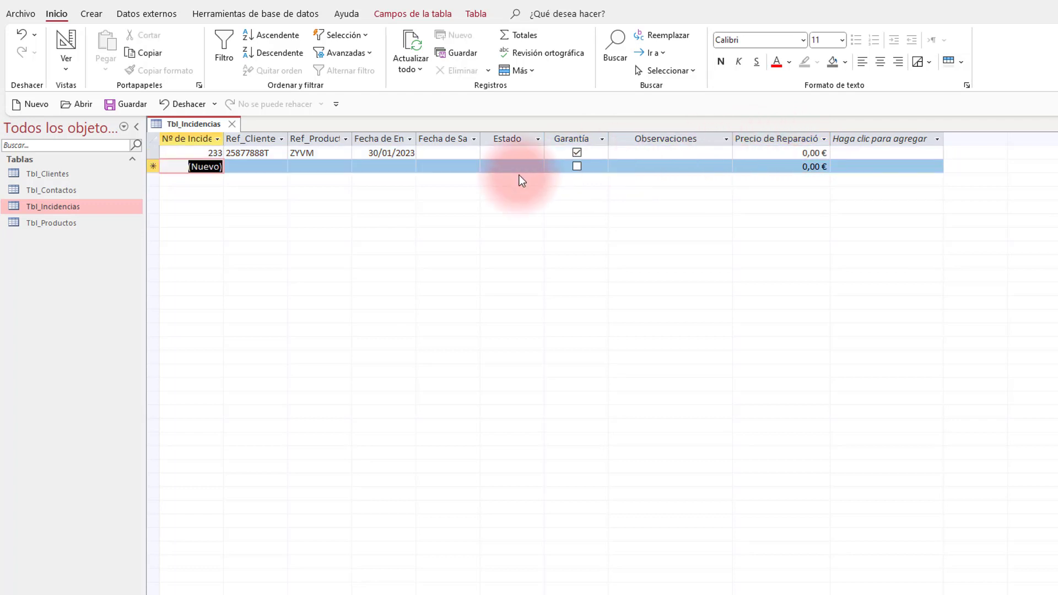
pyautogui.click(283, 166)
pyautogui.click(282, 166)
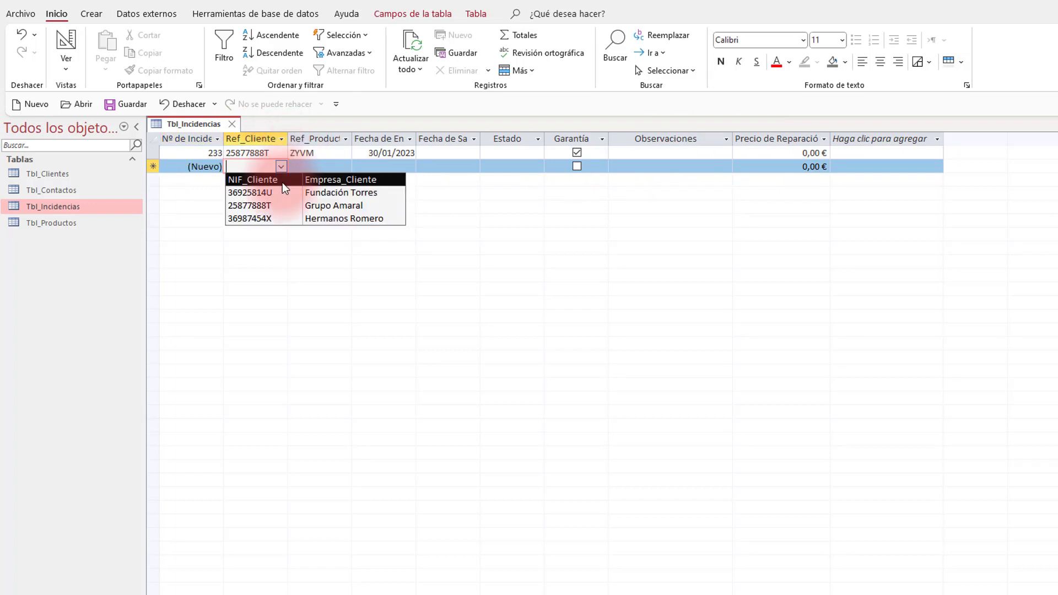
pyautogui.click(309, 193)
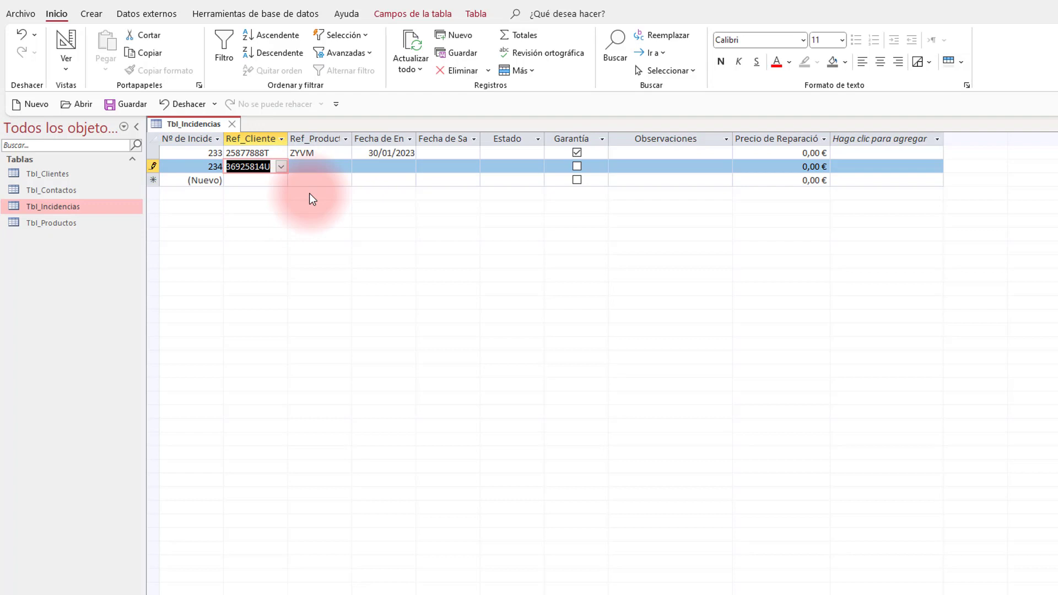
pyautogui.click(348, 166)
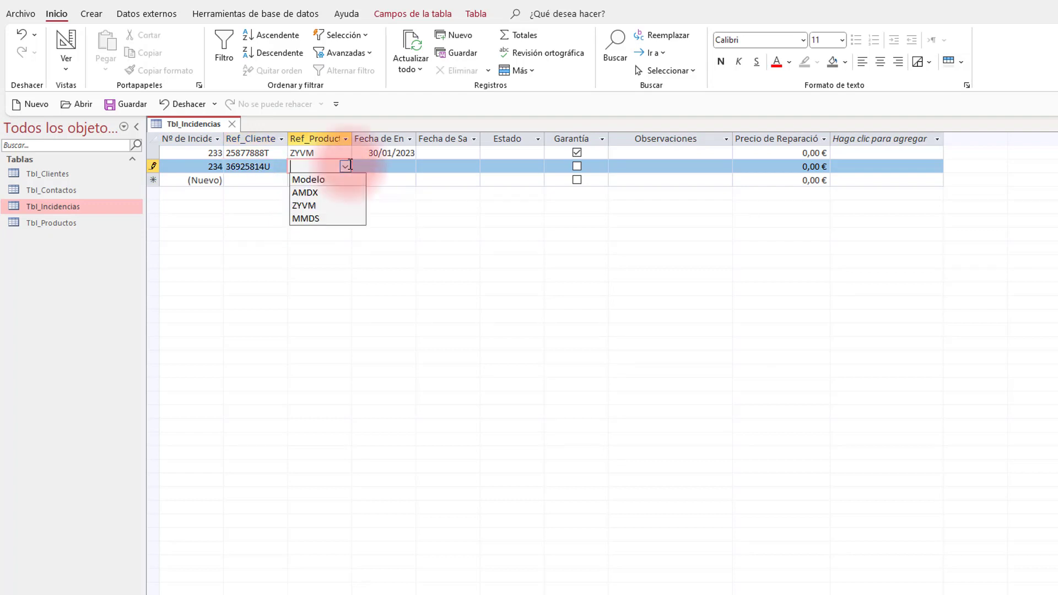
pyautogui.click(331, 207)
# Set the second incident's entry date to today, 30/01/2023, mark it as under warranty (Garantía), and close Tbl_Incidencias.
pyautogui.click(386, 167)
pyautogui.click(422, 166)
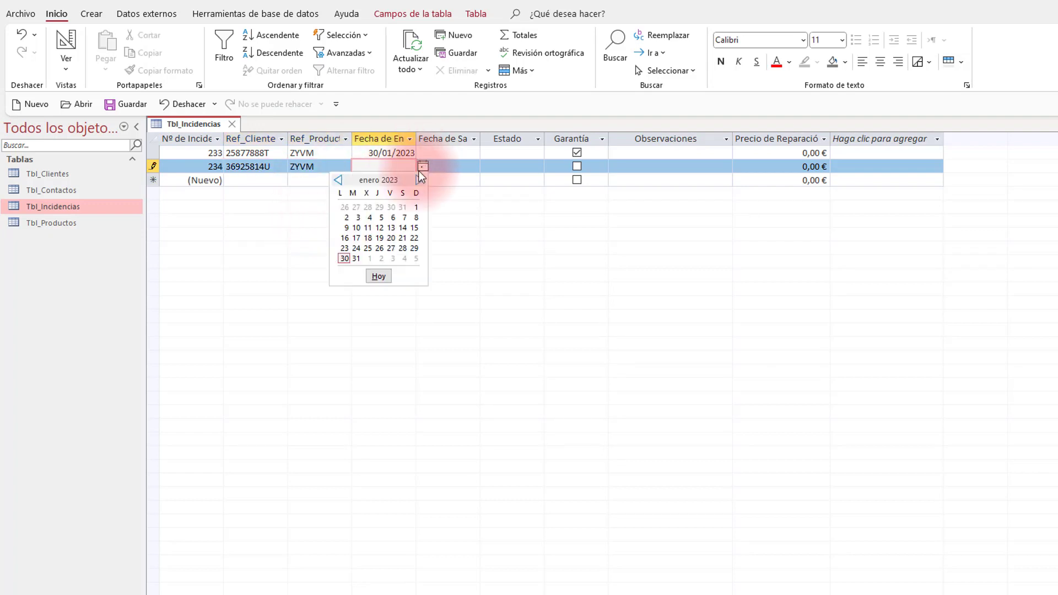
pyautogui.click(379, 276)
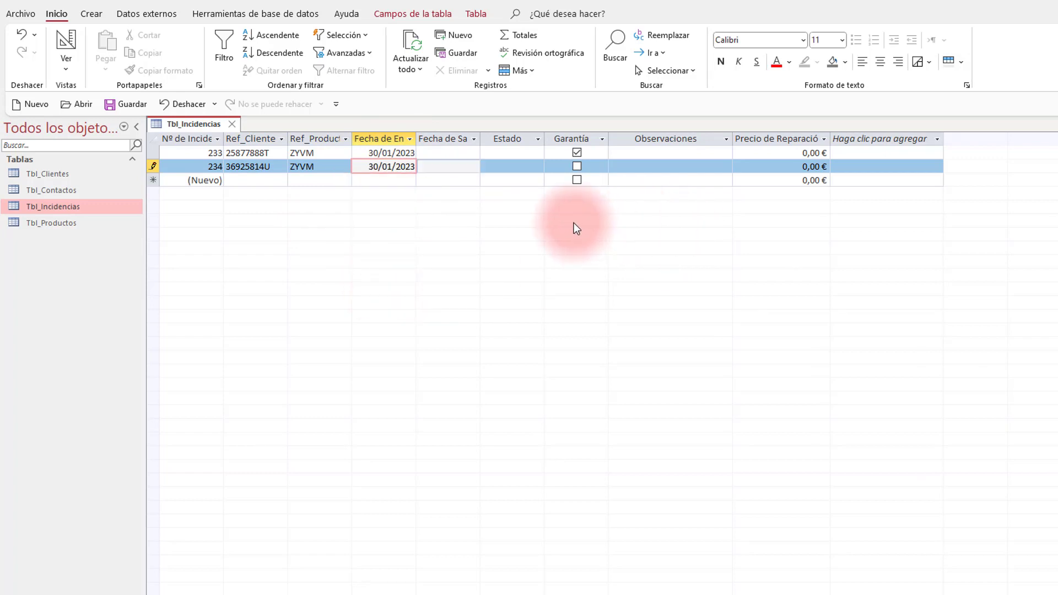
pyautogui.press('Tab')
pyautogui.press('Tab')
pyautogui.click(577, 166)
pyautogui.press('Tab')
pyautogui.press('Tab')
pyautogui.press('Tab')
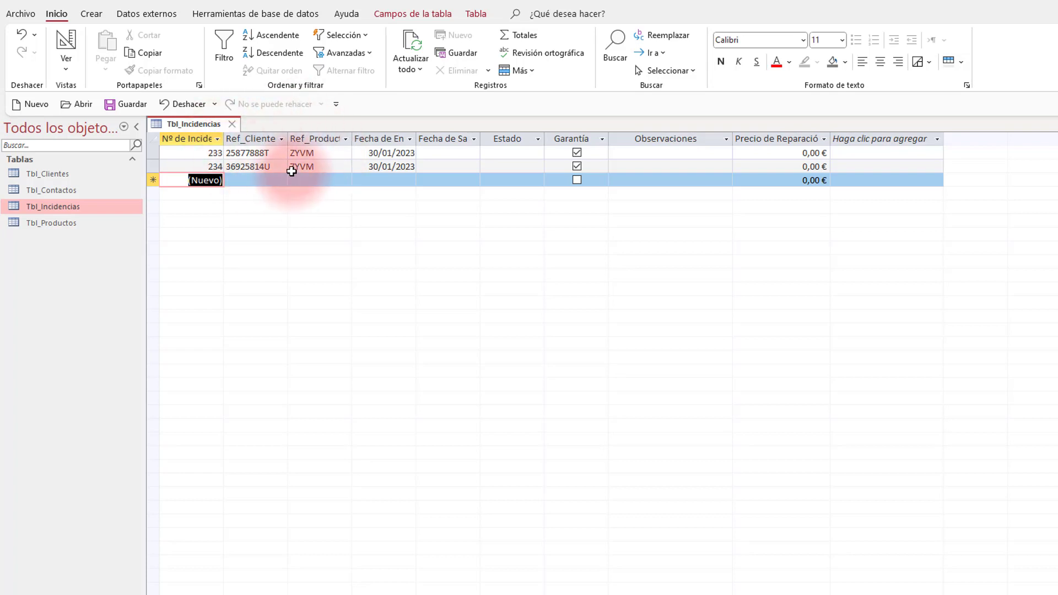
pyautogui.click(234, 124)
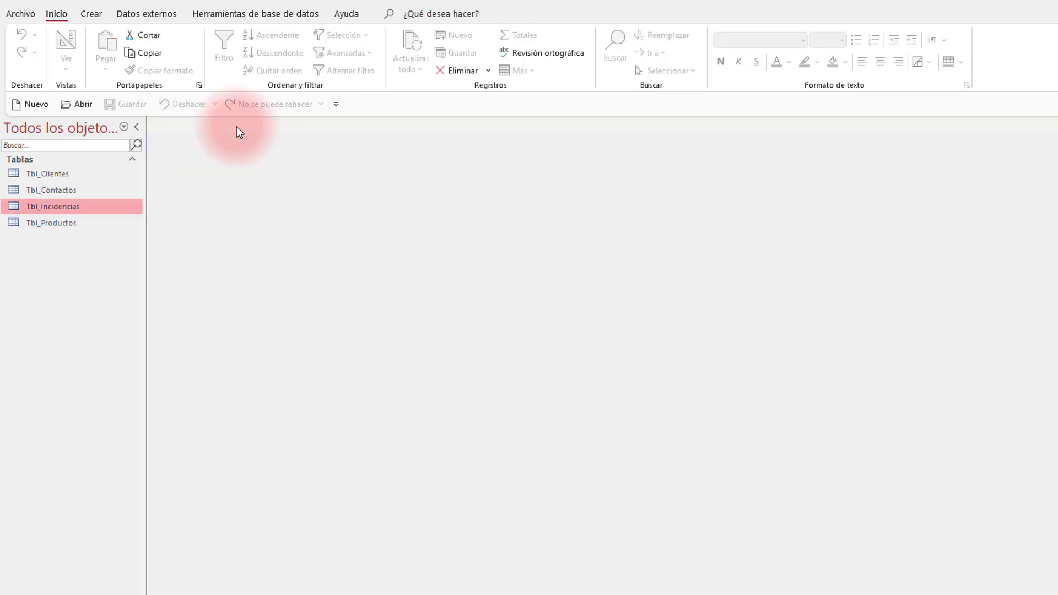
# Open Tbl_Clientes, examine the related incidents of Grupo Amaral and Fundación Torres in their subdatasheets, and close the table.
pyautogui.doubleClick(91, 174)
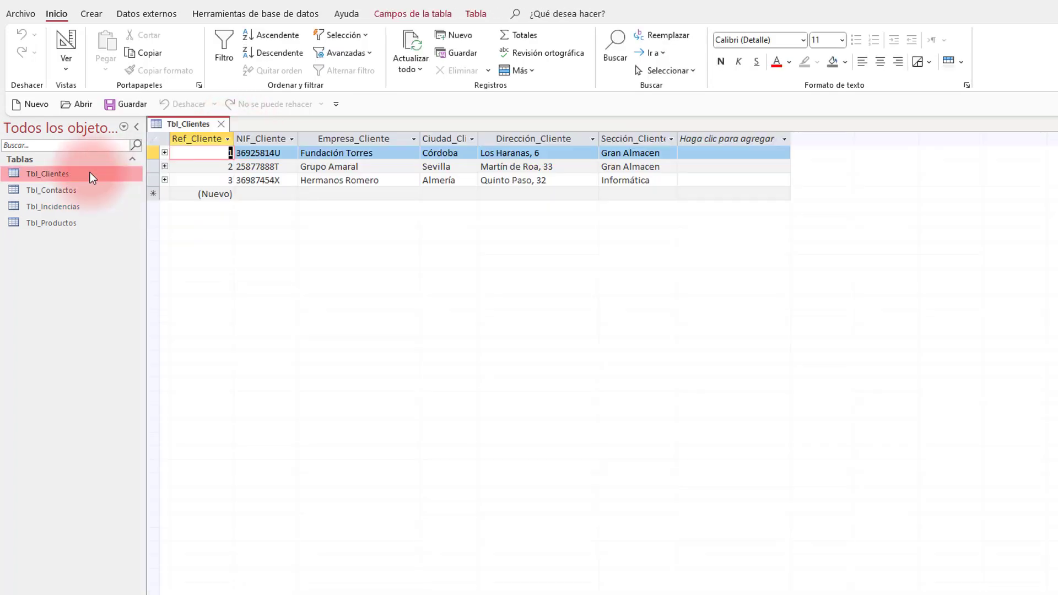
pyautogui.click(164, 167)
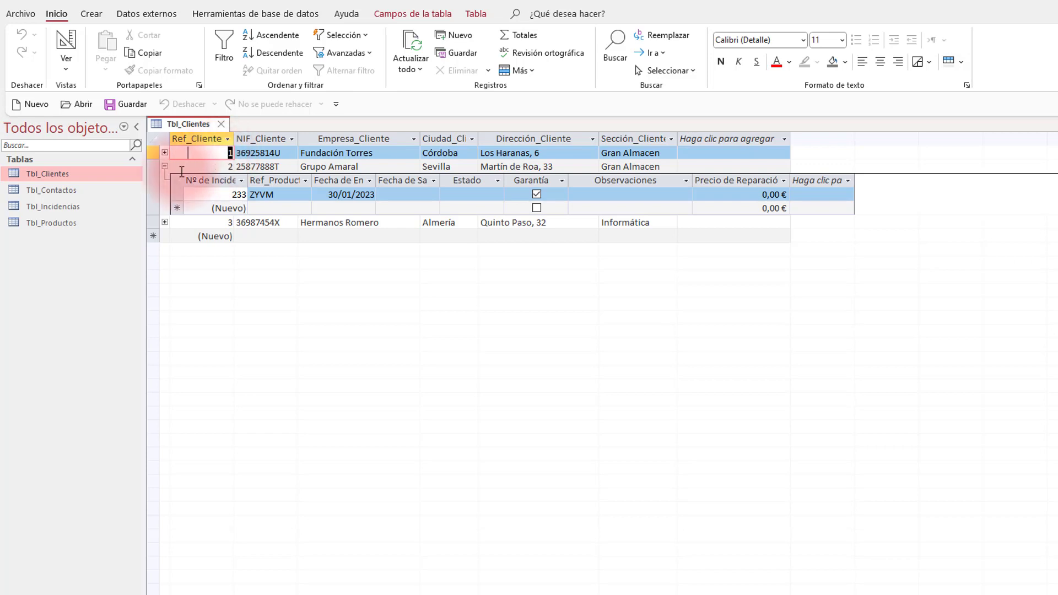
pyautogui.click(164, 166)
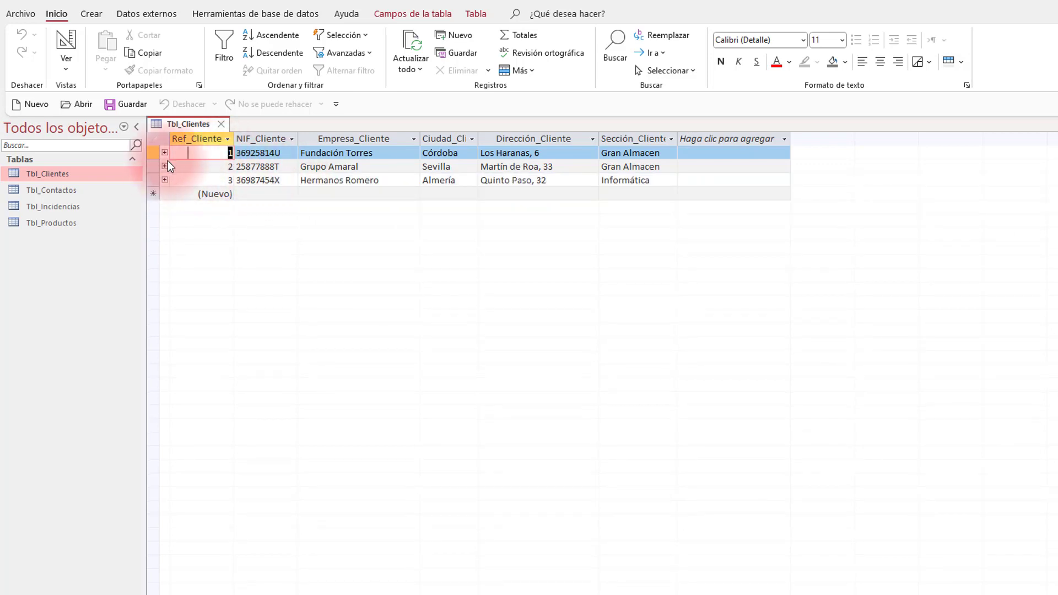
pyautogui.click(164, 153)
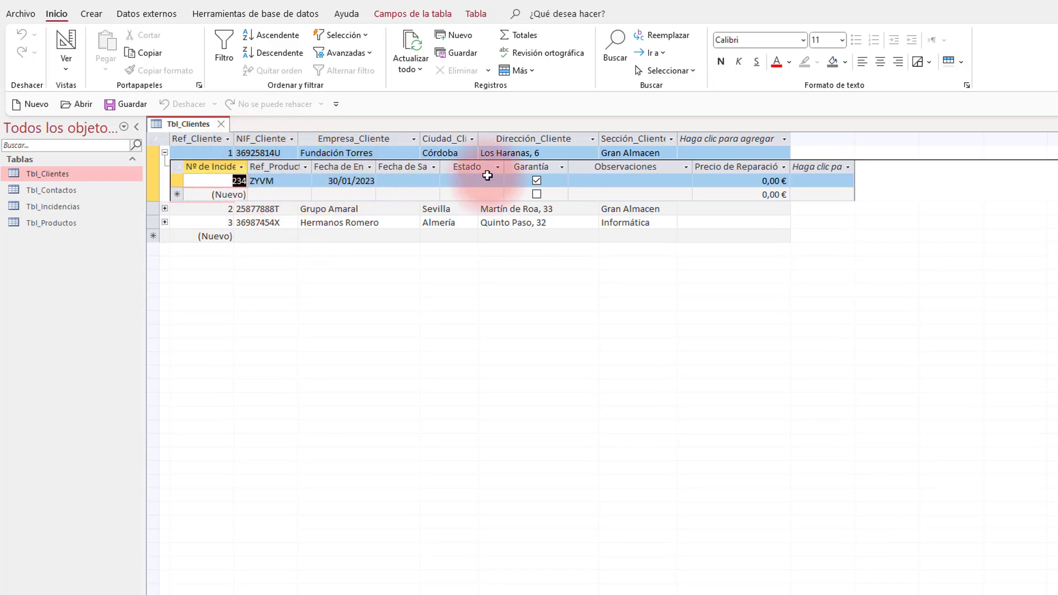
pyautogui.click(164, 152)
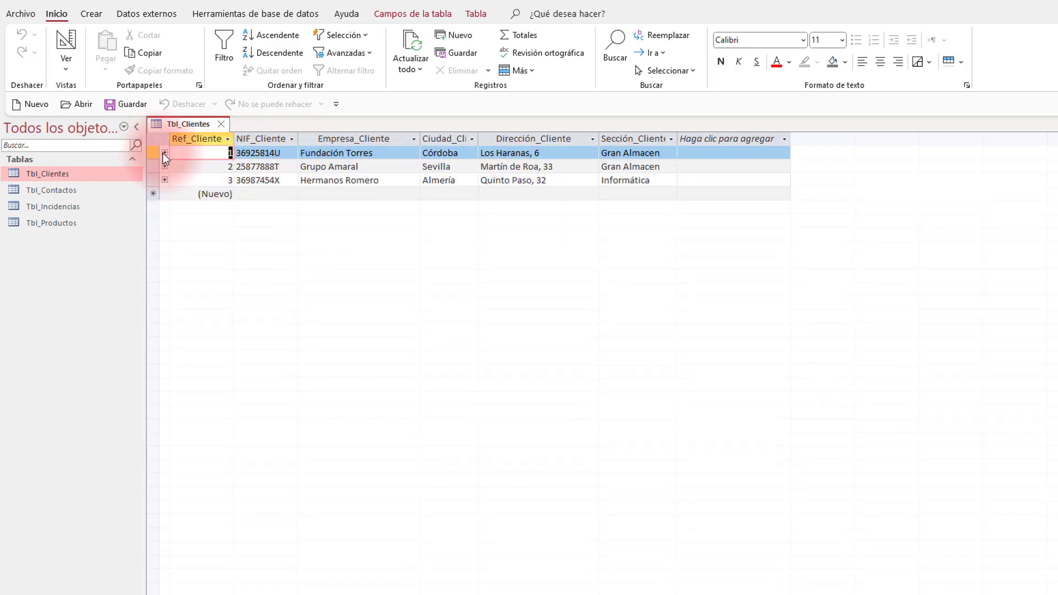
pyautogui.click(220, 124)
# Open Tbl_Productos, examine the related incidents of models AMDX and ZYVM in their subdatasheets, and close the table.
pyautogui.doubleClick(44, 226)
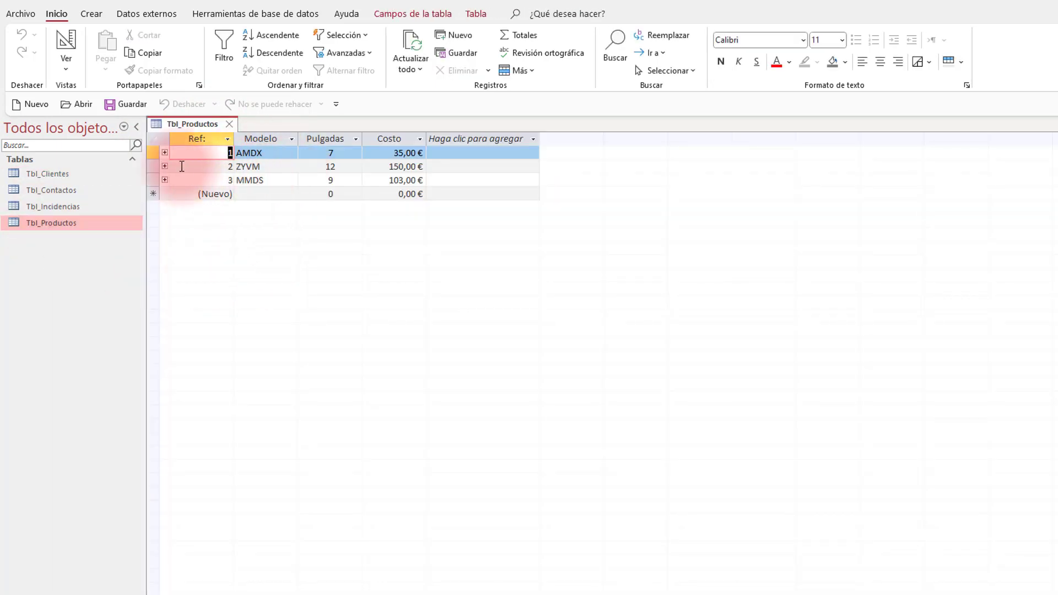
pyautogui.click(165, 153)
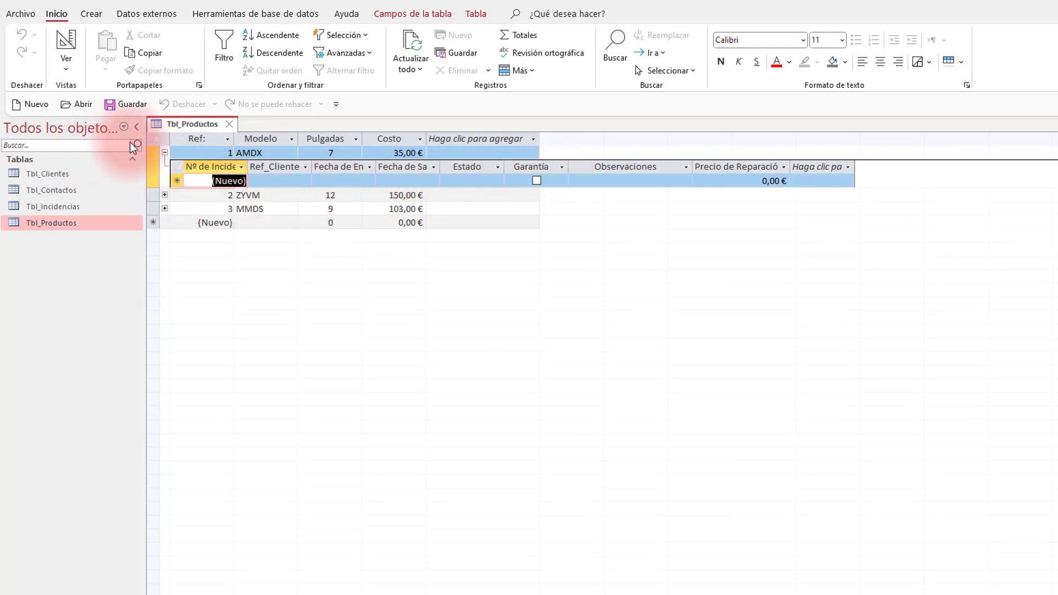
pyautogui.click(165, 152)
pyautogui.click(164, 167)
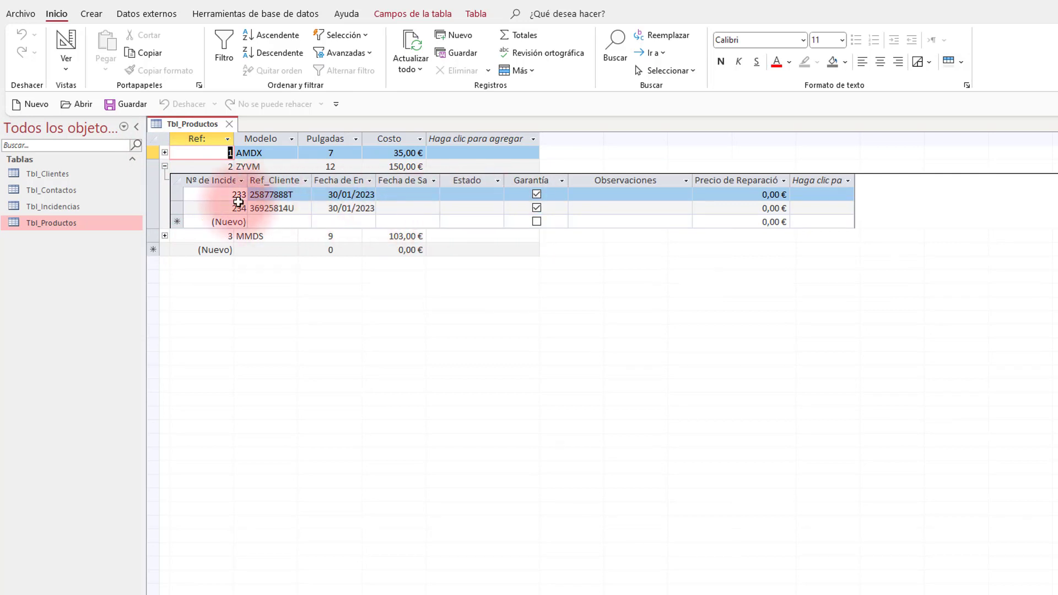
pyautogui.click(164, 166)
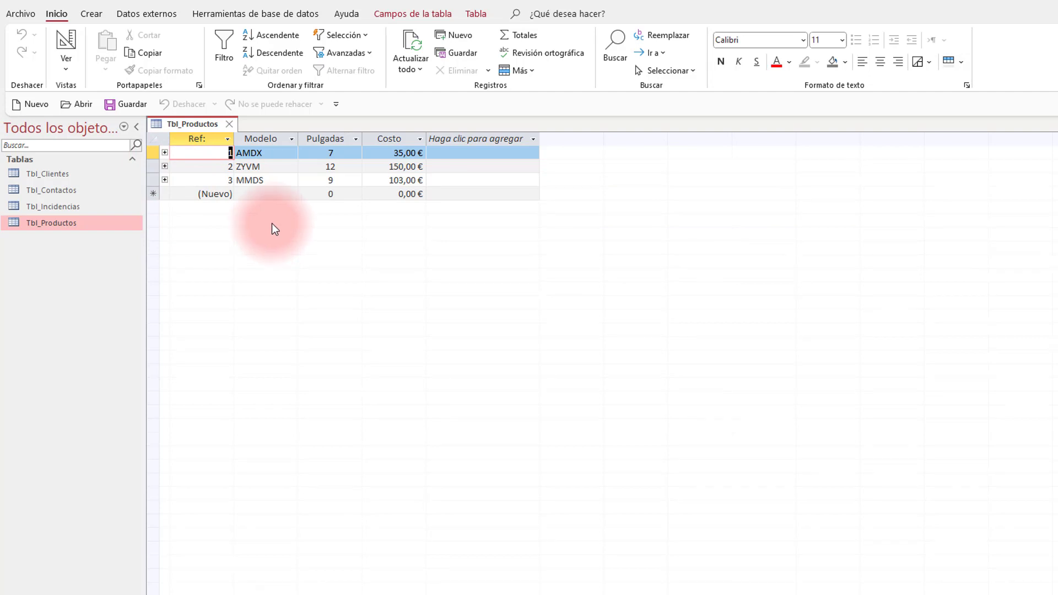
pyautogui.click(231, 124)
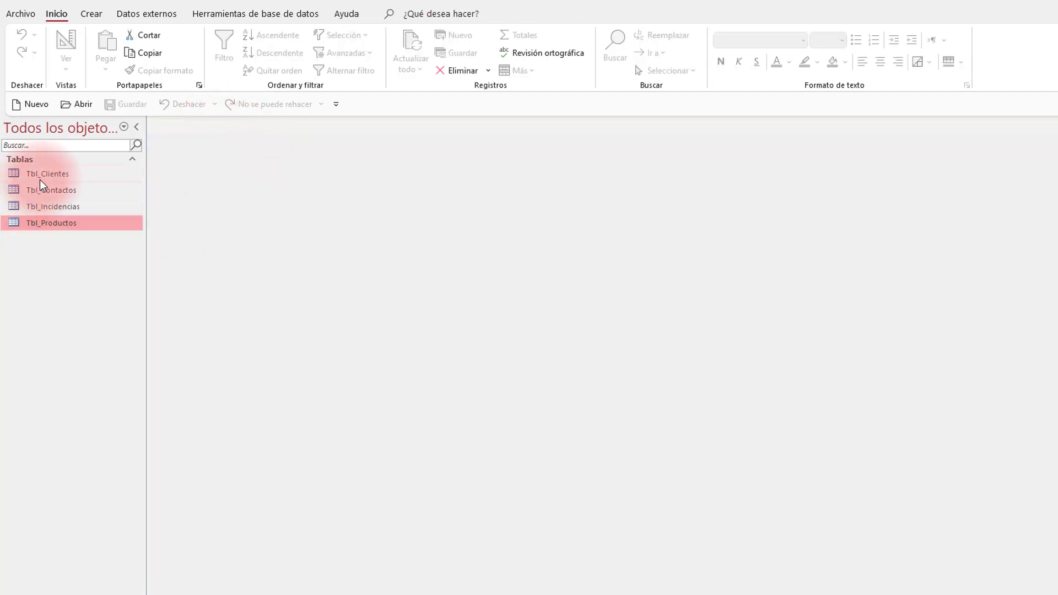
# Review the client records in Tbl_Clientes and the Ref_Cliente lookup list in Tbl_Incidencias, closing each table after viewing it.
pyautogui.click(54, 174)
pyautogui.doubleClick(54, 174)
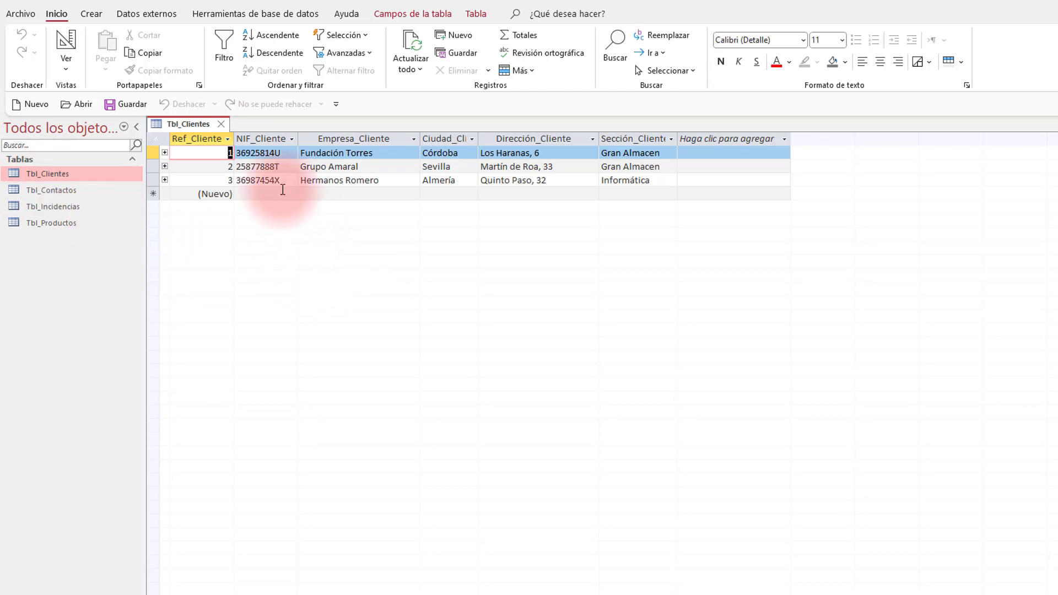
pyautogui.click(221, 124)
pyautogui.click(74, 206)
pyautogui.doubleClick(75, 207)
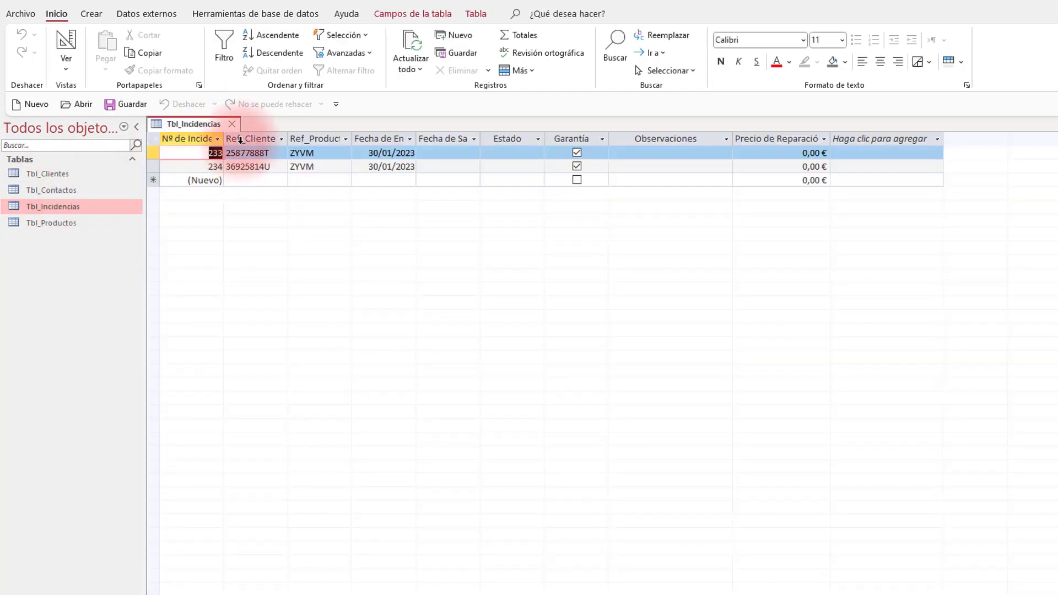
pyautogui.click(281, 153)
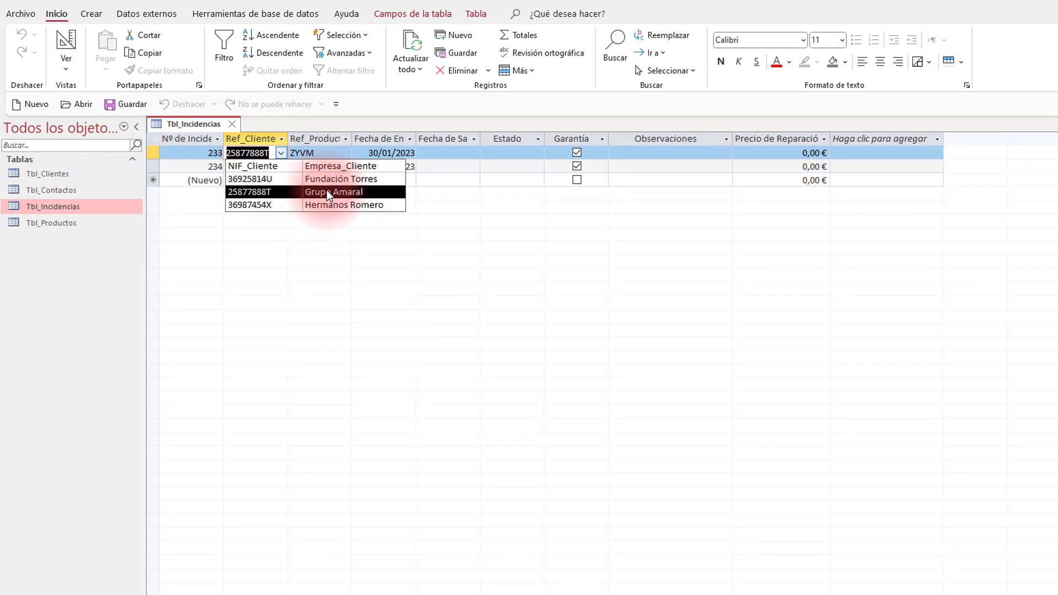
pyautogui.click(282, 140)
pyautogui.click(416, 356)
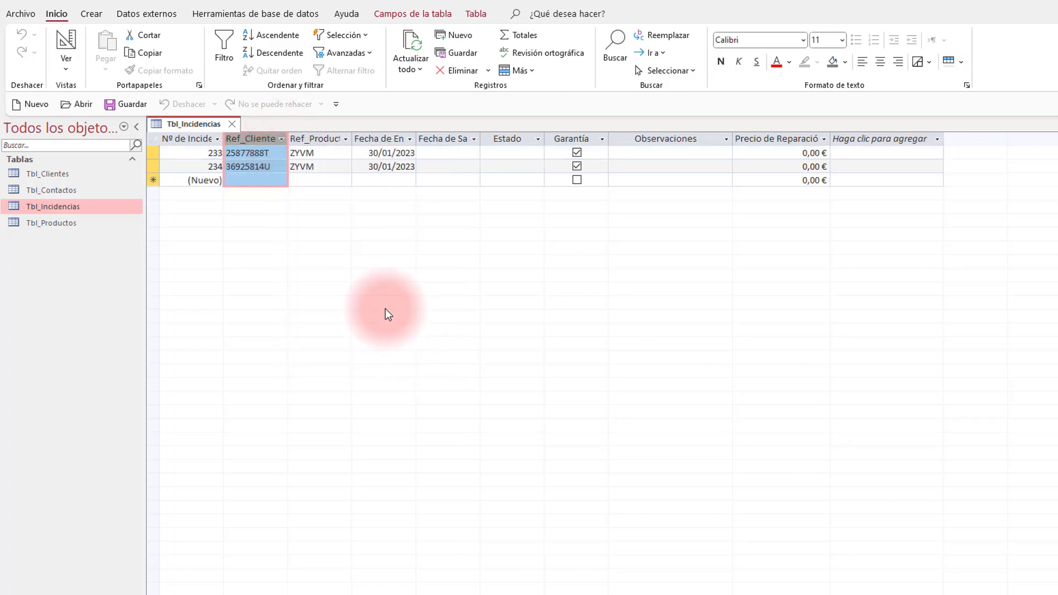
pyautogui.click(232, 124)
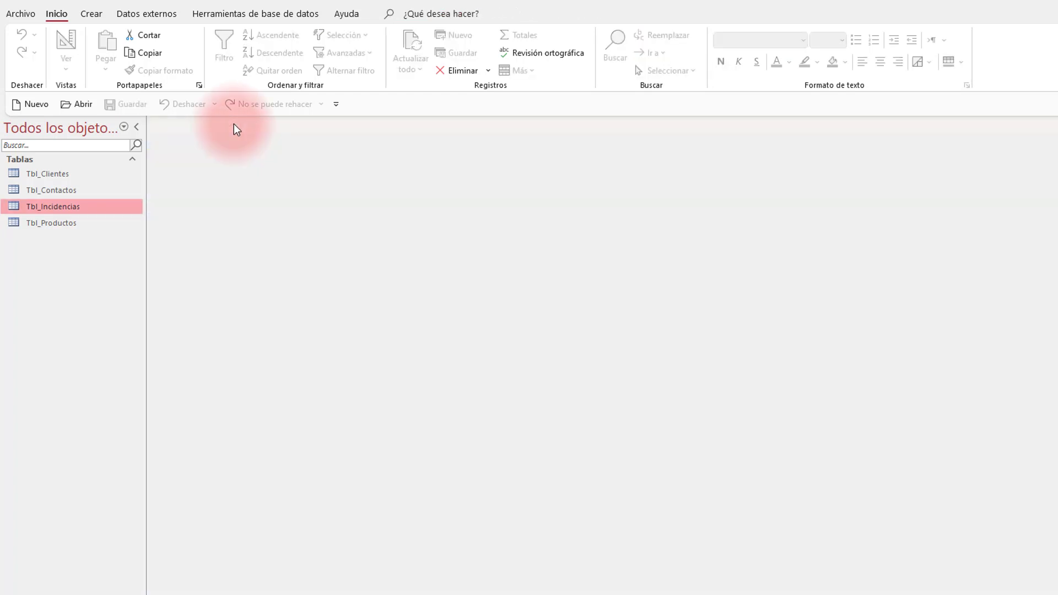
# Create a form from Tbl_Clientes with the form wizard, including all of its fields and keeping the default options.
pyautogui.click(54, 174)
pyautogui.click(99, 12)
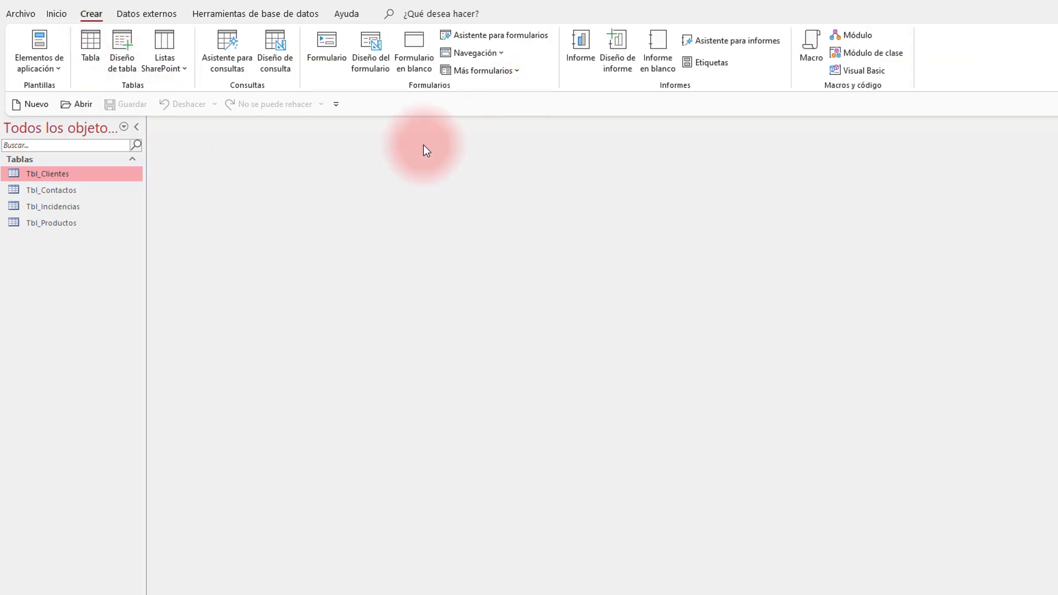
pyautogui.click(515, 34)
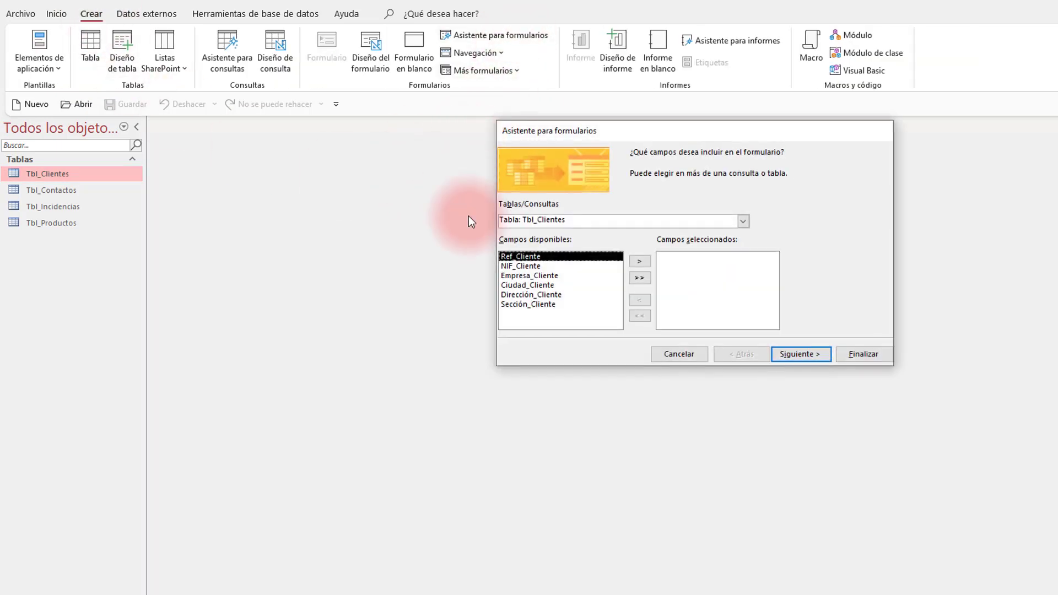
pyautogui.click(640, 278)
pyautogui.click(802, 354)
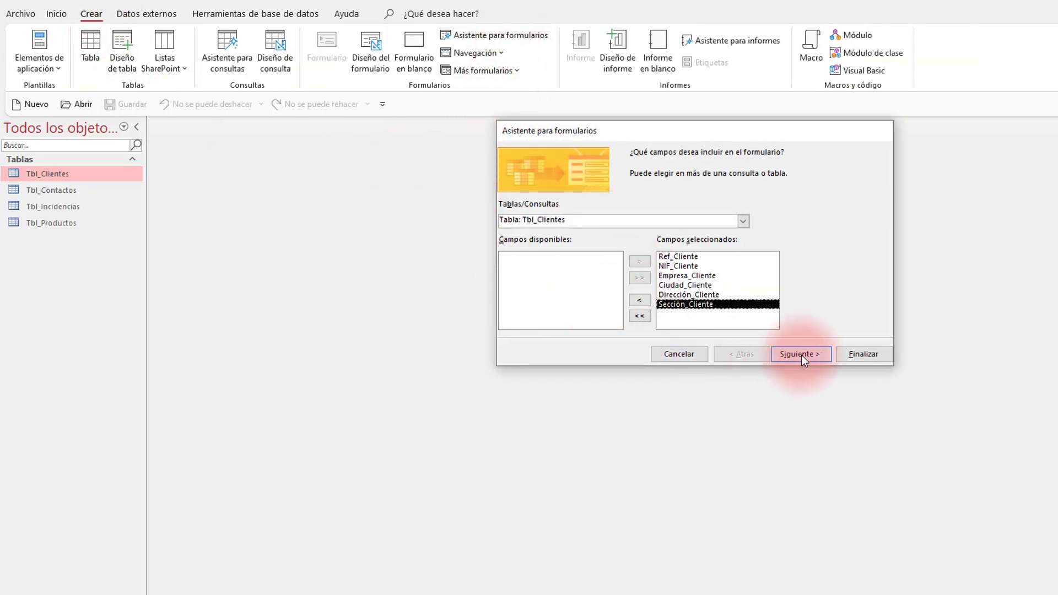
pyautogui.click(801, 355)
pyautogui.click(871, 354)
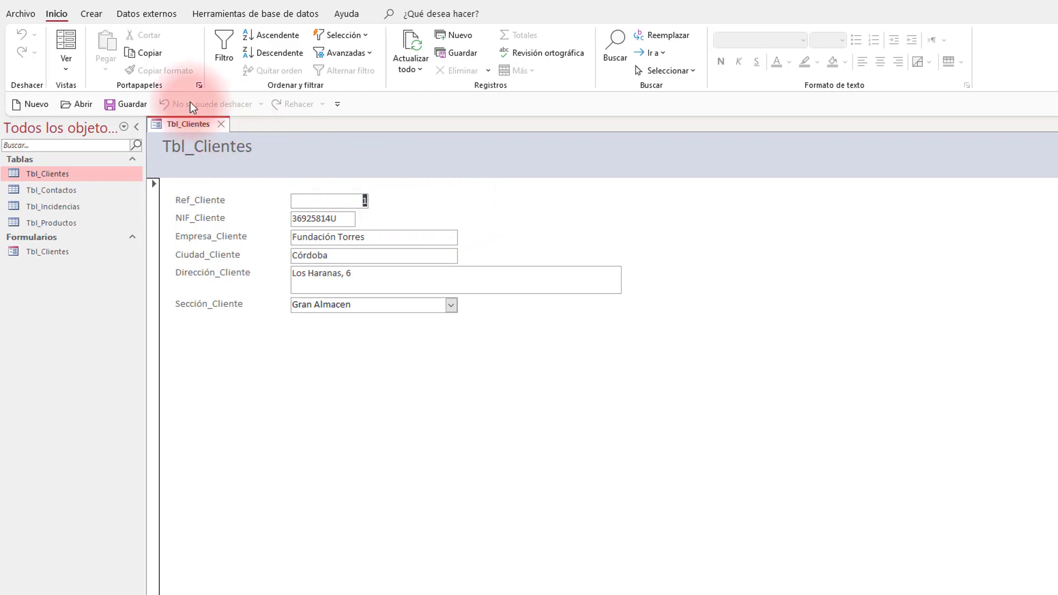
# Switch the Tbl_Clientes form to design view and delete the Ref_Cliente and NIF_Cliente fields with their labels.
pyautogui.click(68, 65)
pyautogui.click(109, 166)
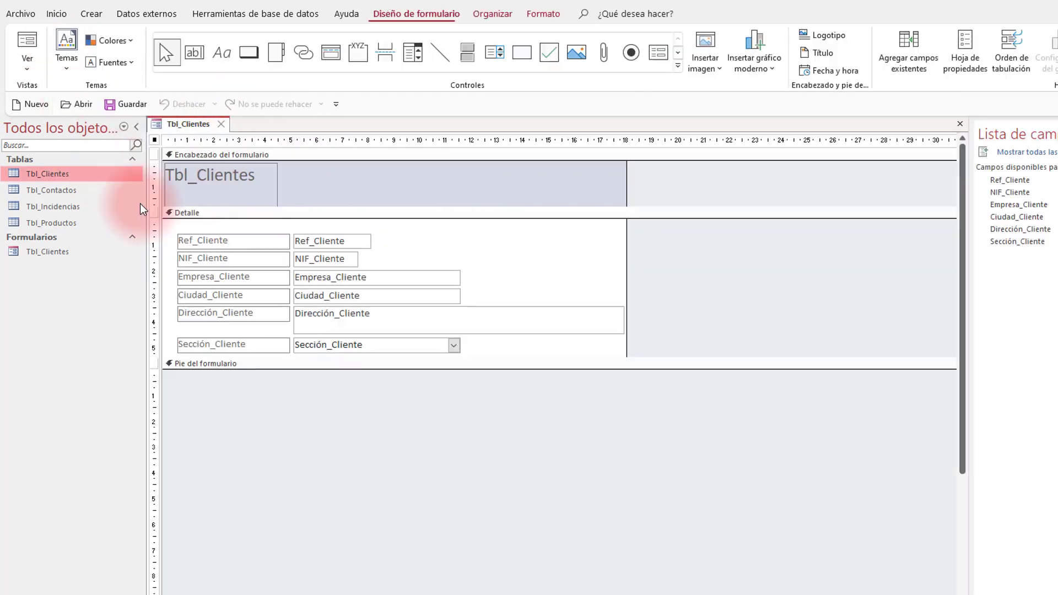
pyautogui.moveTo(393, 233); pyautogui.dragTo(209, 263)
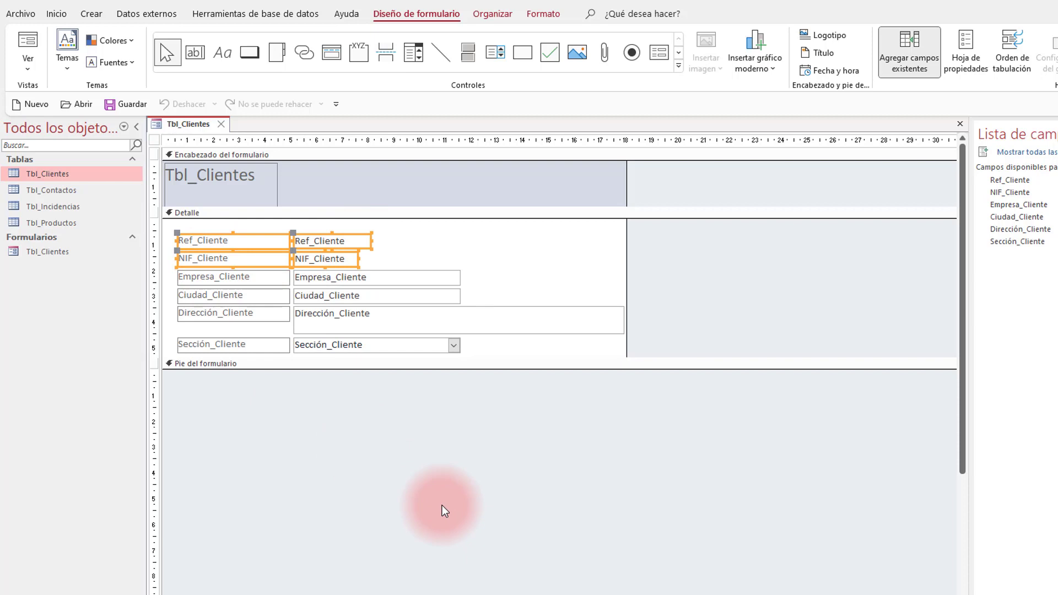
pyautogui.press('Delete')
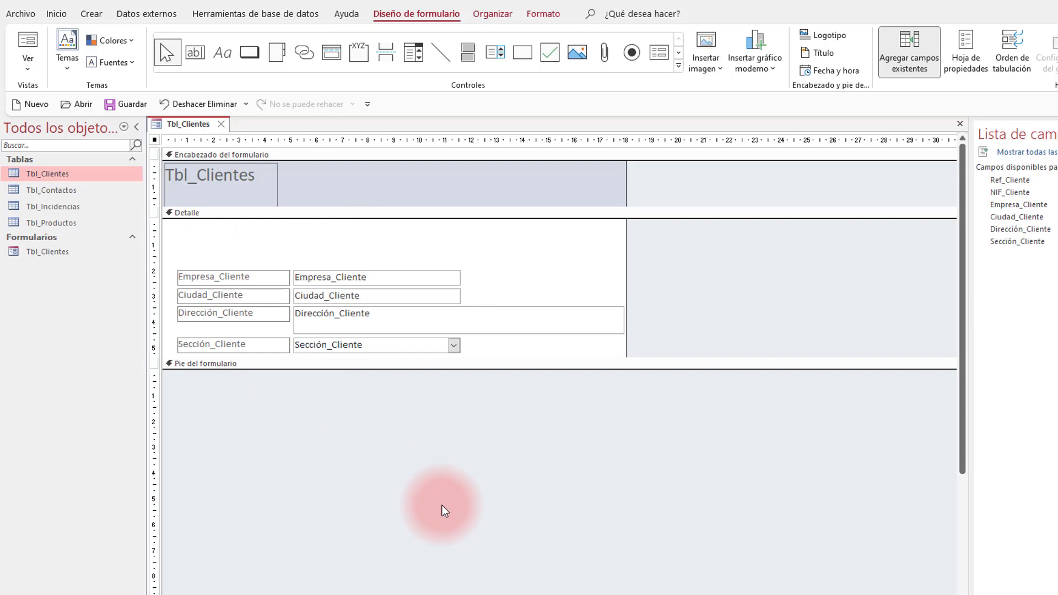
# Add a combo box above Empresa_Cliente that finds a form record by its NIF_Cliente value, keeping the label NIF_Cliente.
pyautogui.click(414, 52)
pyautogui.click(303, 239)
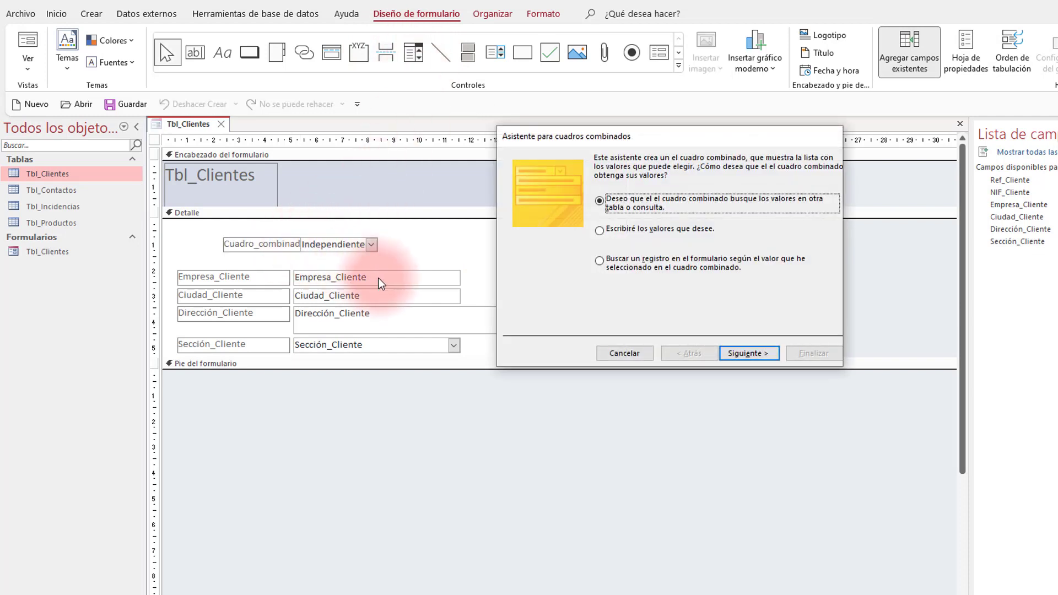
pyautogui.click(628, 264)
pyautogui.click(764, 358)
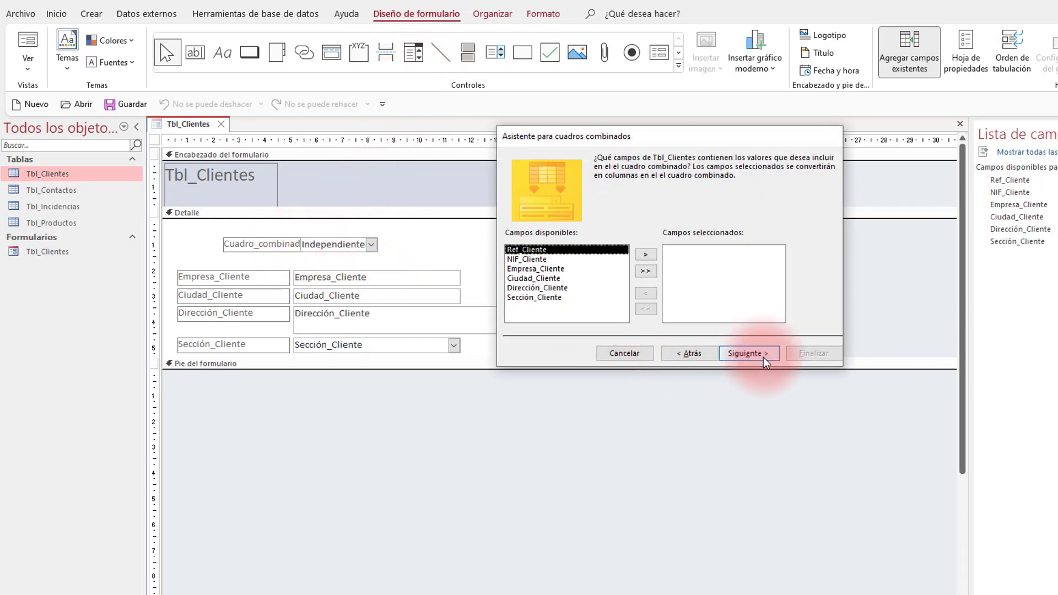
pyautogui.click(527, 261)
pyautogui.click(646, 254)
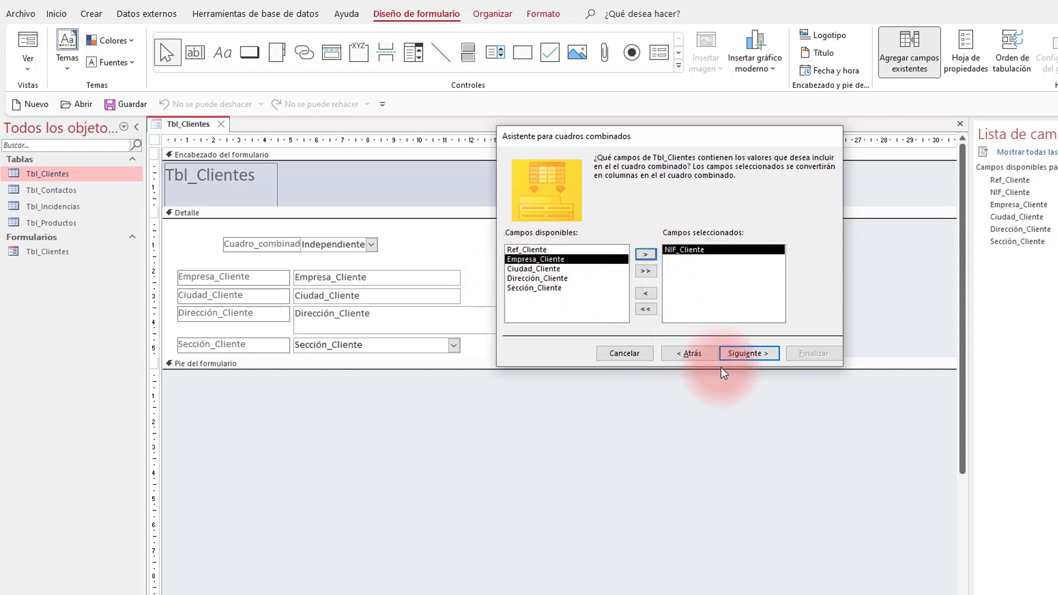
pyautogui.click(760, 355)
pyautogui.click(760, 354)
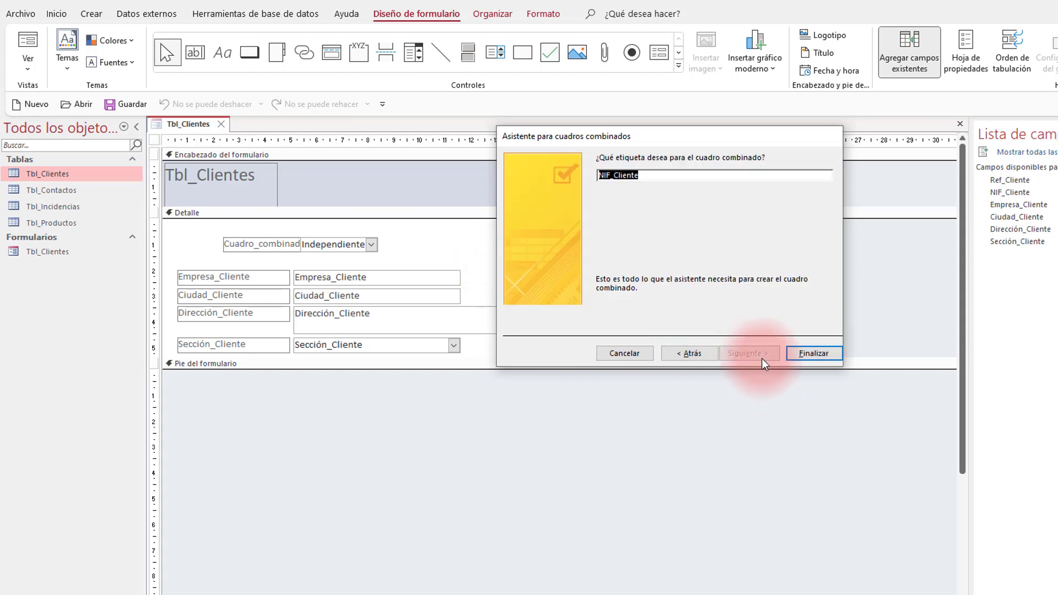
pyautogui.click(810, 354)
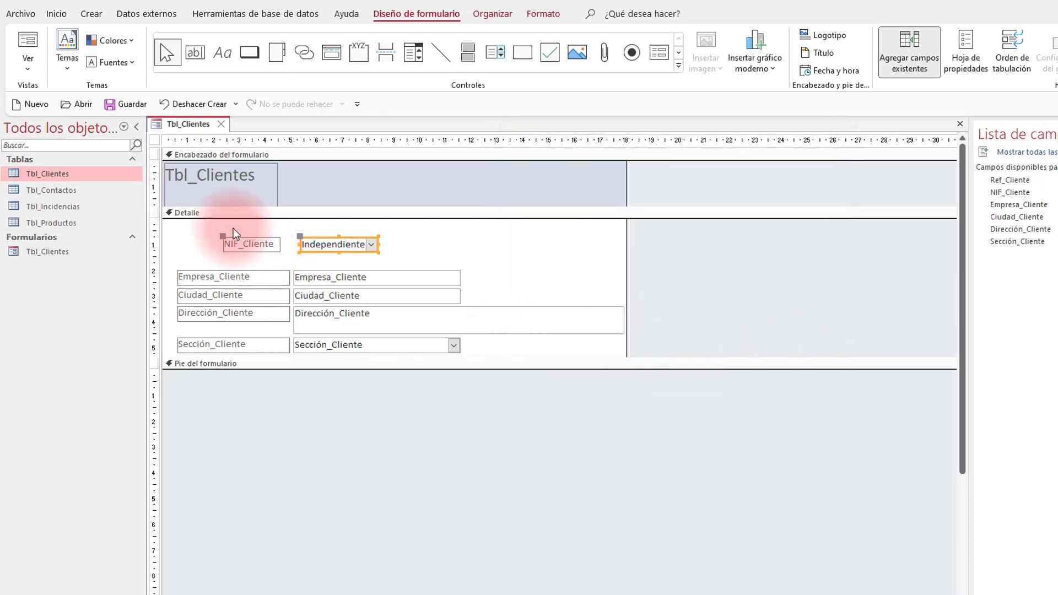
# Show the form in form view and test the NIF_Cliente combo box with the NIFs of Grupo Amaral, Hermanos Romero and Fundación Torres.
pyautogui.click(30, 41)
pyautogui.click(368, 205)
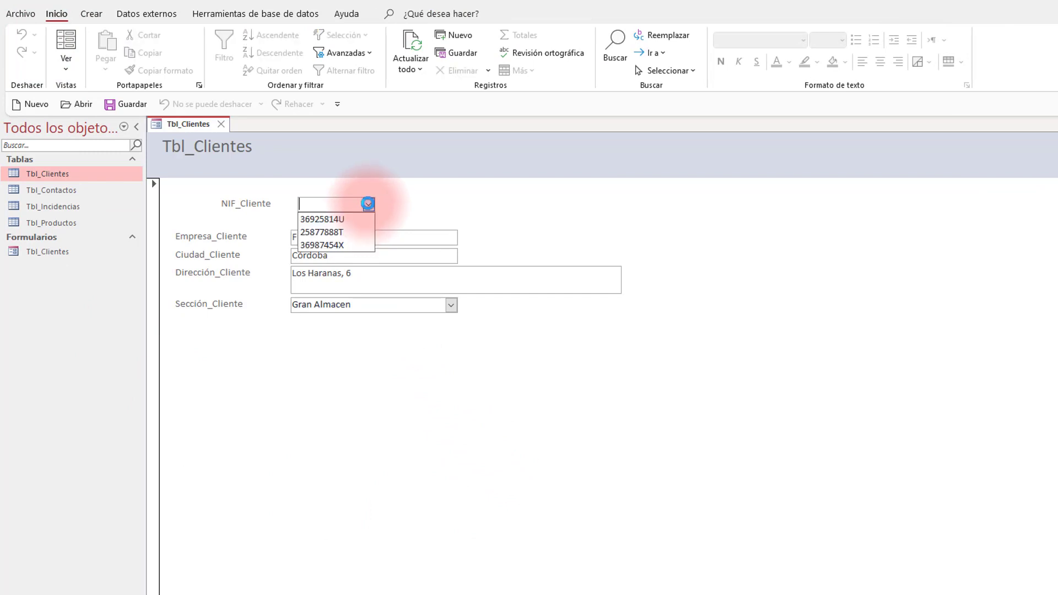
pyautogui.click(343, 230)
pyautogui.click(370, 204)
pyautogui.click(361, 243)
pyautogui.click(368, 207)
pyautogui.click(356, 219)
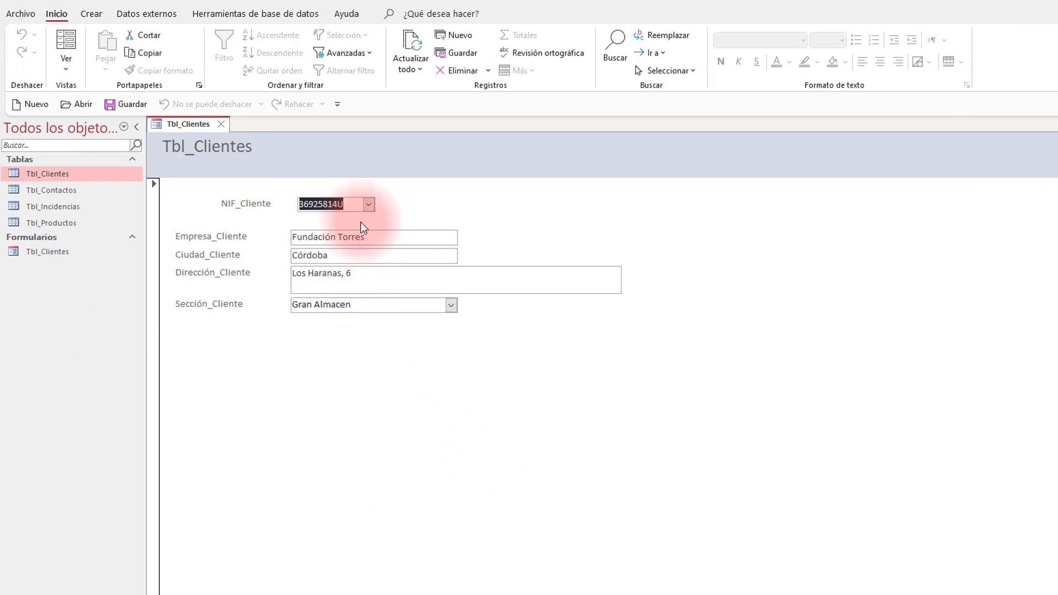